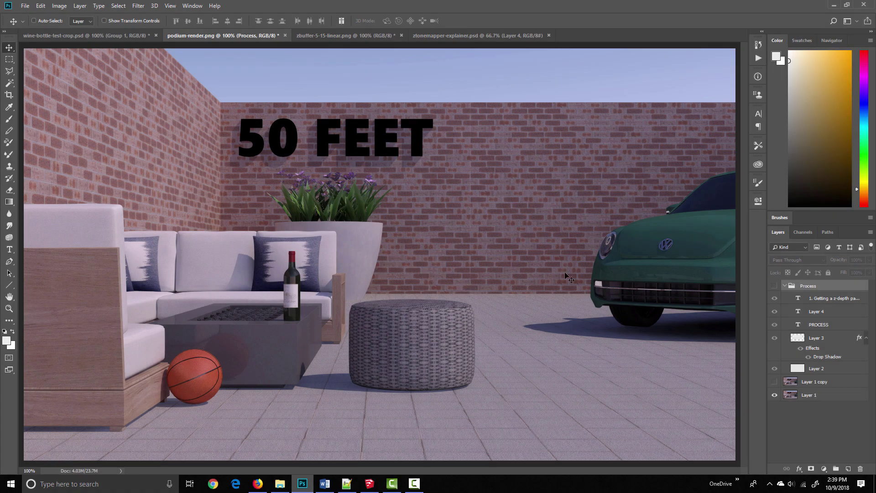
# Show the Process card's three steps (z-depth pass, tonemapping, lens blur) over the patio render
pyautogui.click(775, 286)
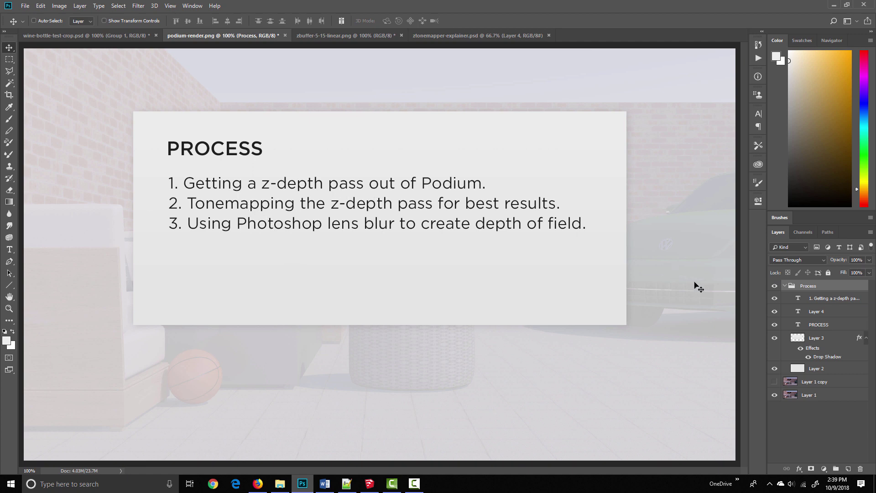
# Hide the Process card and switch to the grayscale zbuffer-5-15-linear.png depth render
pyautogui.click(774, 286)
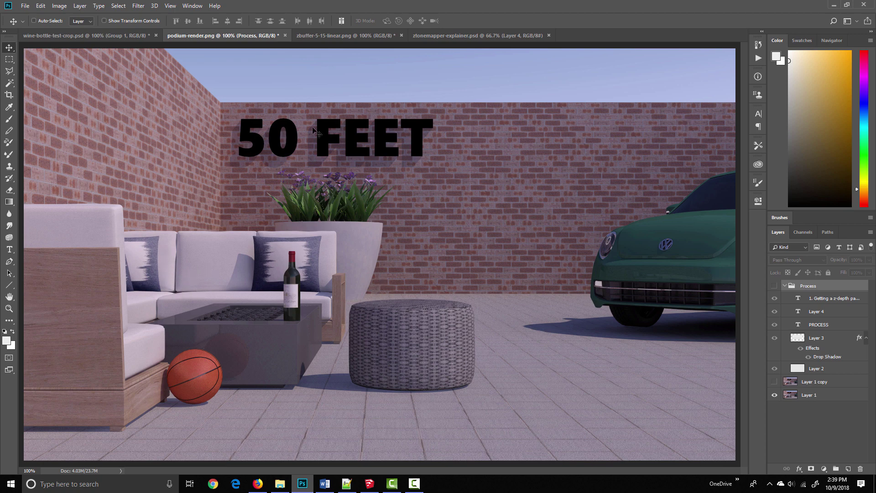
pyautogui.click(323, 36)
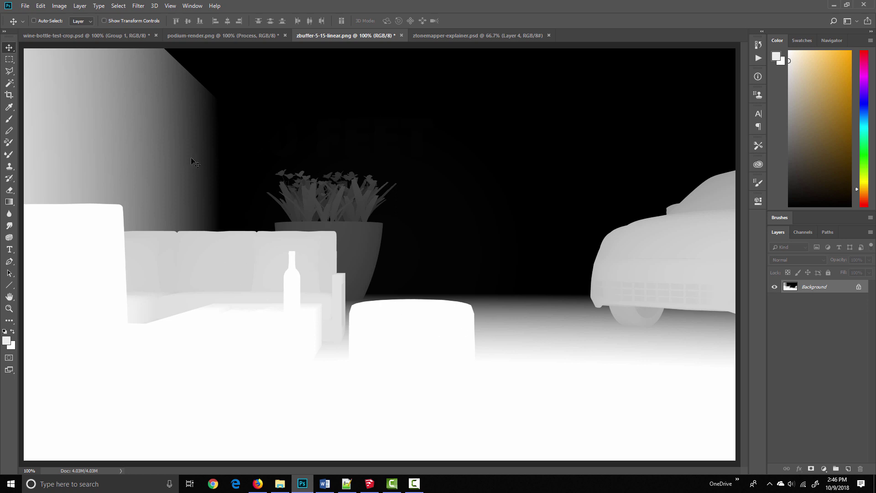
# Compare wine-bottle-test-crop.psd with the zbuffer depth map, then return to podium-render.png
pyautogui.click(77, 36)
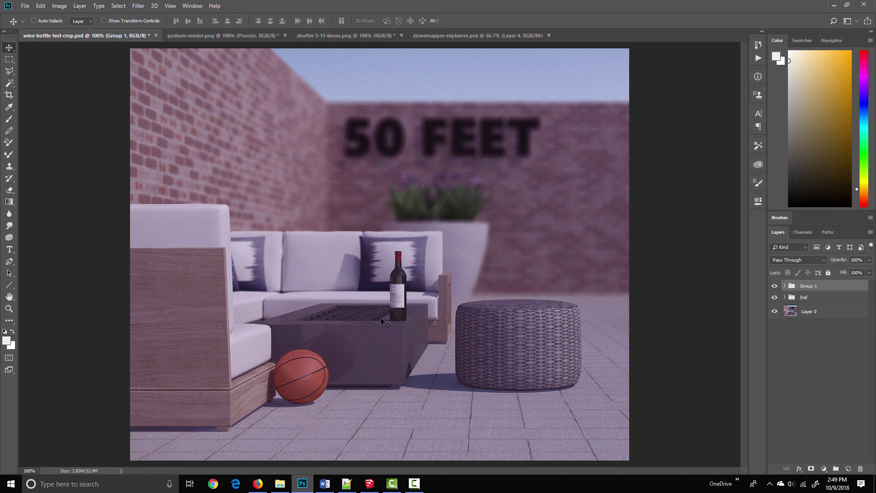
pyautogui.click(316, 36)
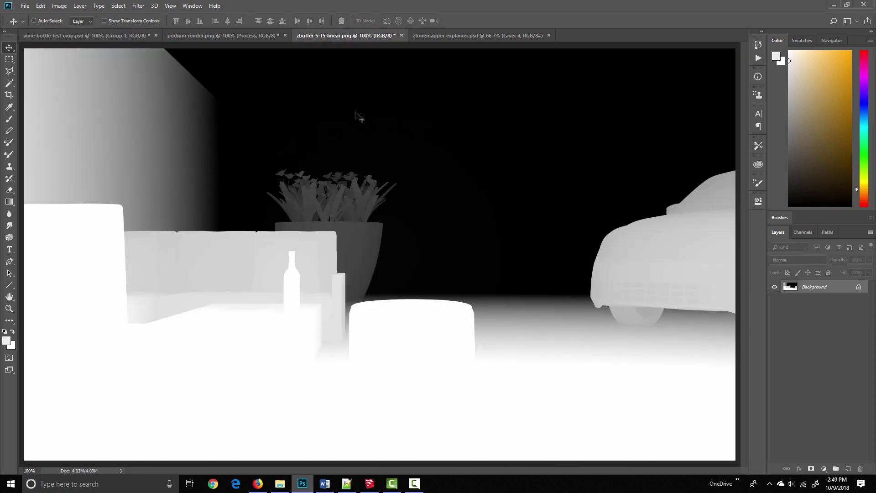
pyautogui.click(87, 36)
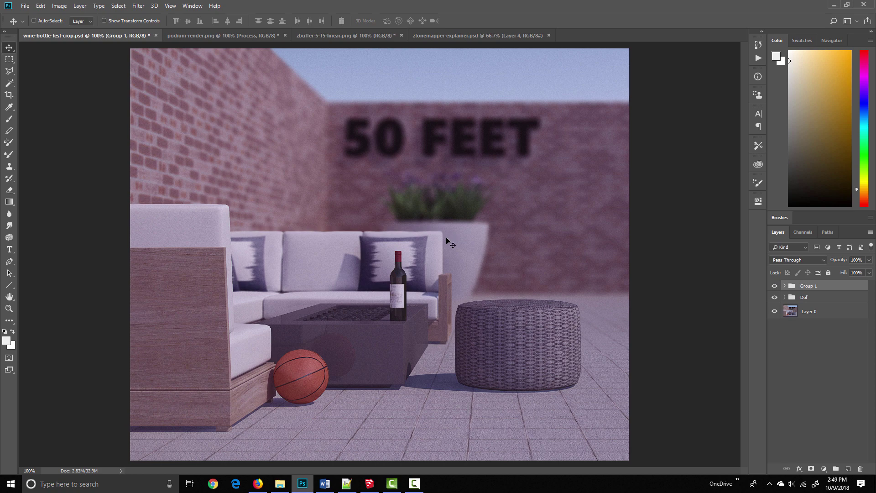
pyautogui.click(263, 39)
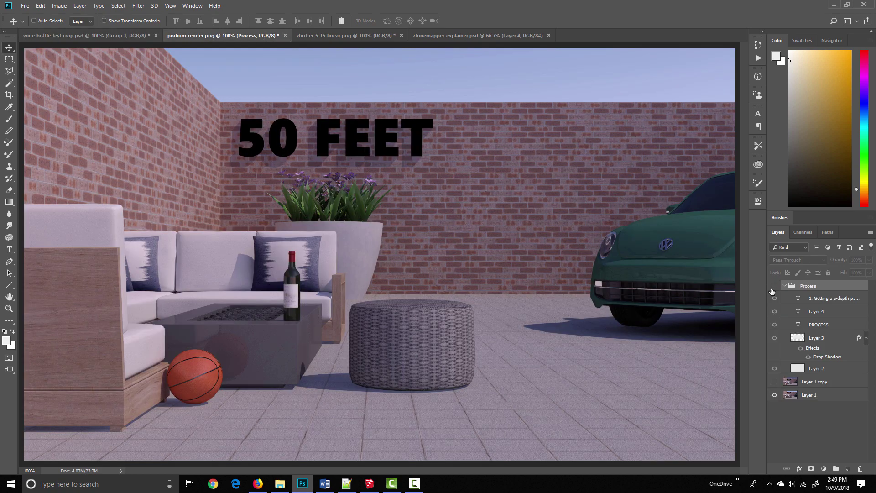
# Show the Process card again, then switch to the wine-bottle-test-crop.psd document
pyautogui.click(774, 286)
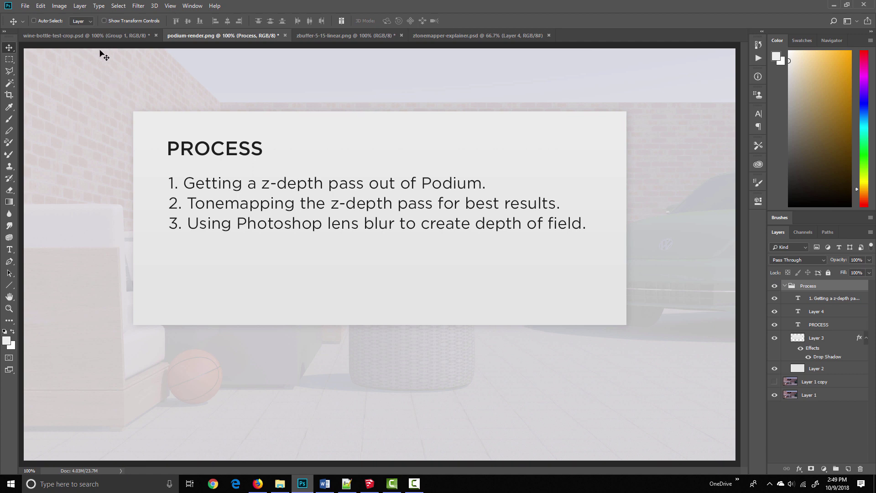
pyautogui.click(96, 35)
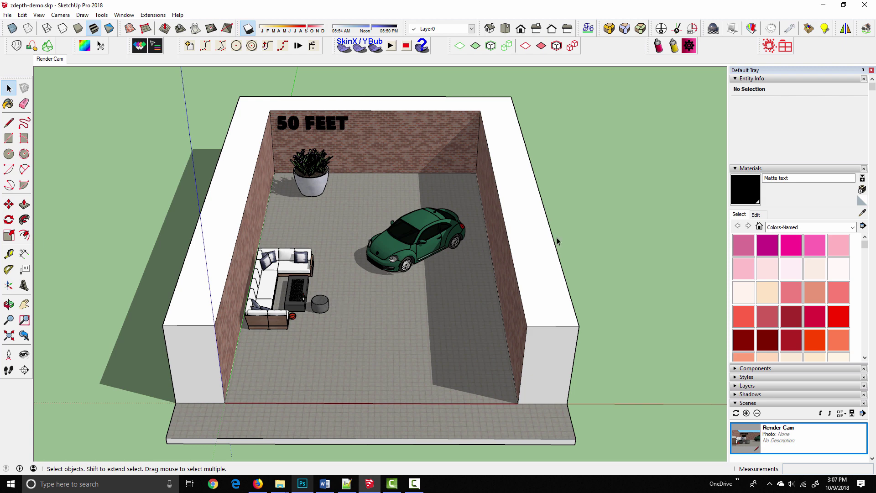
# Set SU Podium Options to the 1_exterior_default_2.0.pps preset and move the dialog over the model
pyautogui.click(155, 45)
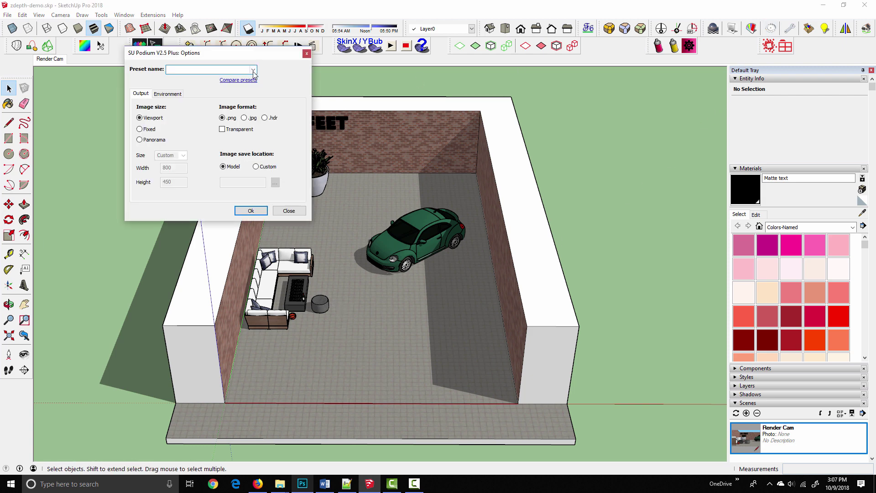
pyautogui.click(253, 69)
pyautogui.click(225, 79)
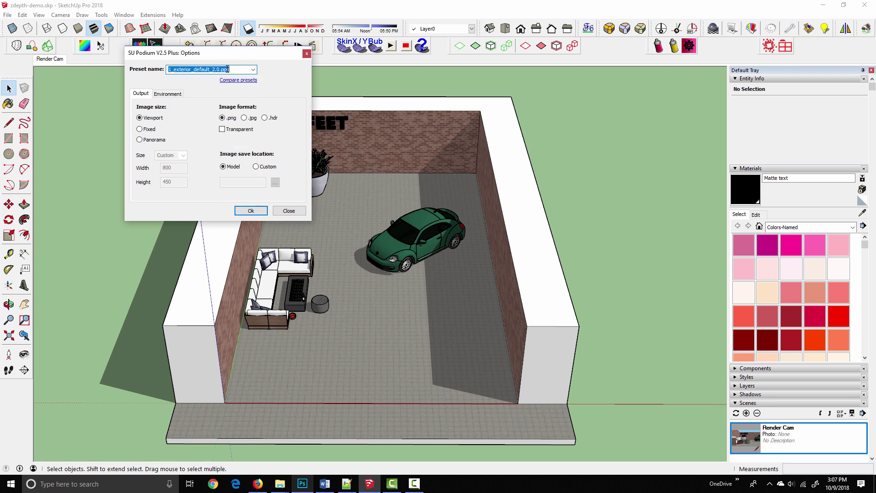
pyautogui.moveTo(238, 57); pyautogui.dragTo(406, 139)
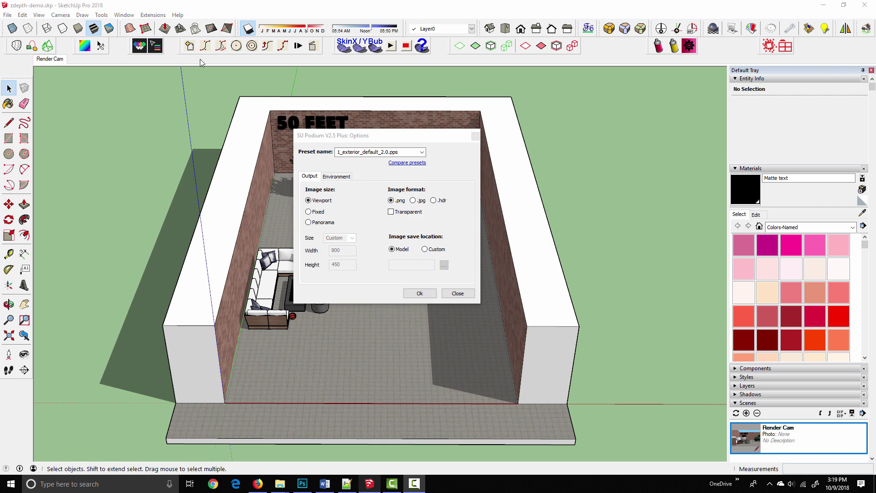
pyautogui.click(153, 15)
# Open Podium's Preset Editor from the Tools submenu, inspect it, and exit back to Options
pyautogui.moveTo(186, 160)
pyautogui.moveTo(319, 206)
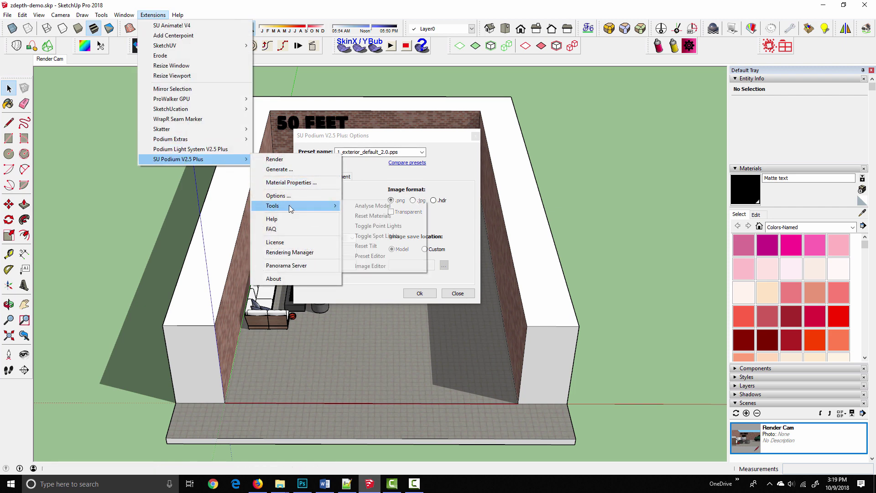
pyautogui.click(384, 257)
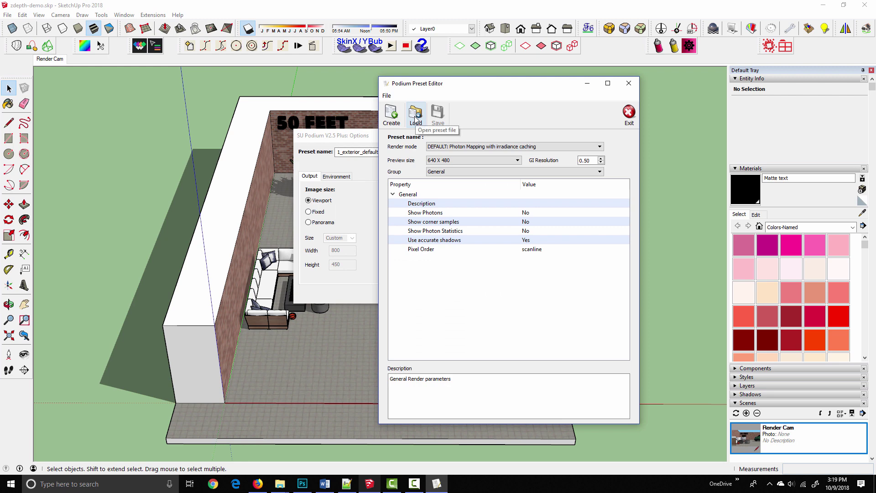
pyautogui.click(629, 83)
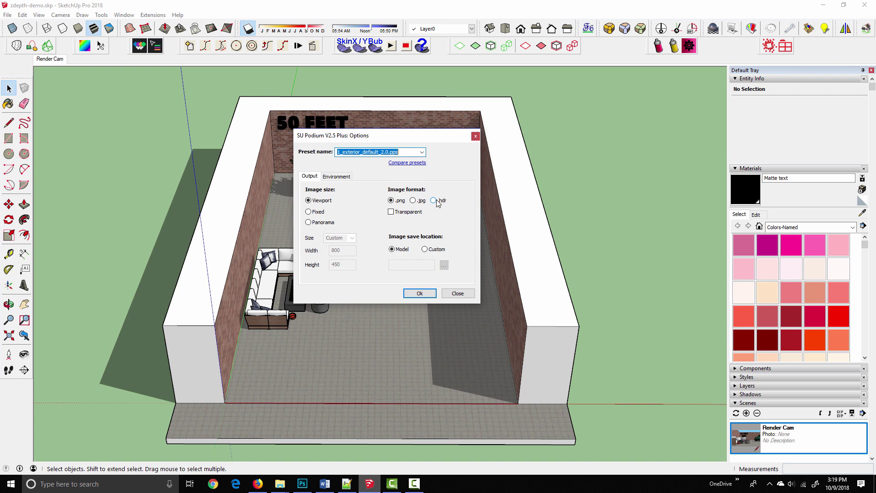
# In the presets folder, open 1_exterior_default_2.0.pps using Edit with Notepad++
pyautogui.click(302, 484)
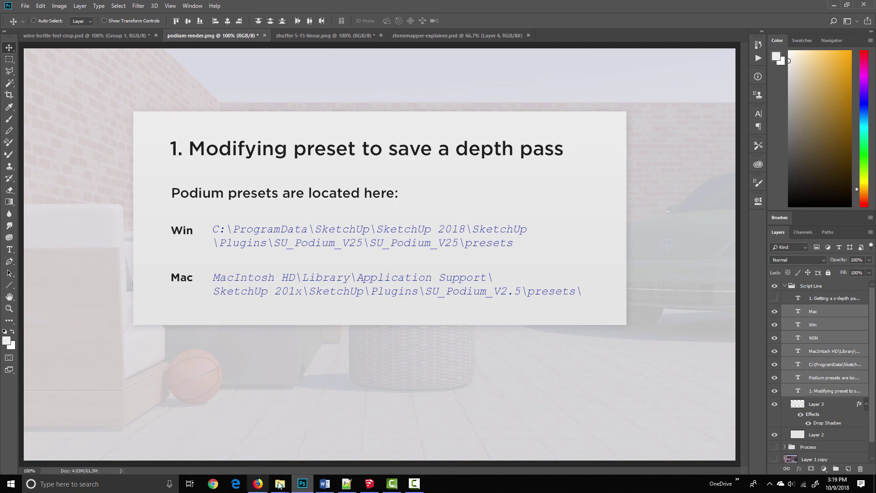
pyautogui.moveTo(281, 486)
pyautogui.click(264, 453)
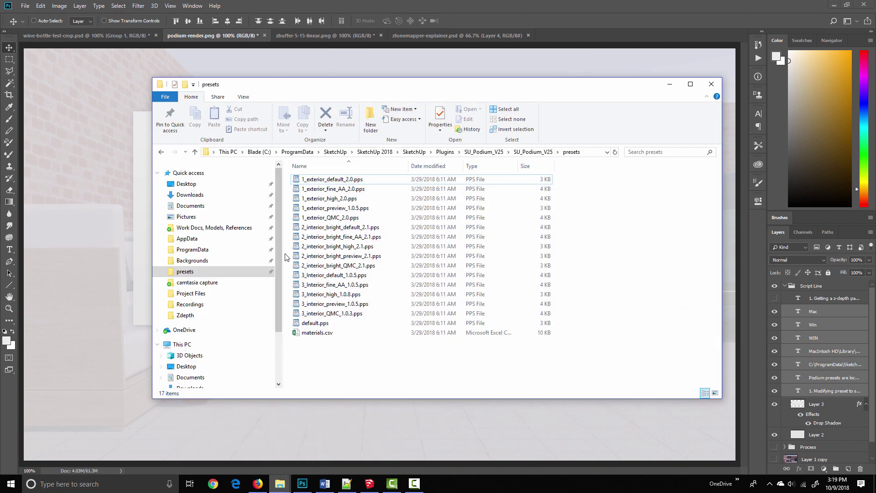
pyautogui.rightClick(313, 183)
pyautogui.rightClick(311, 182)
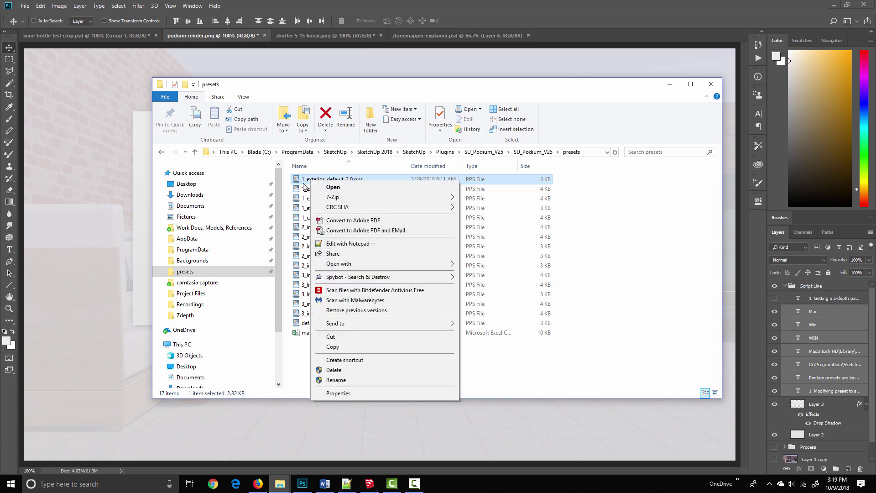
pyautogui.click(304, 183)
pyautogui.rightClick(318, 182)
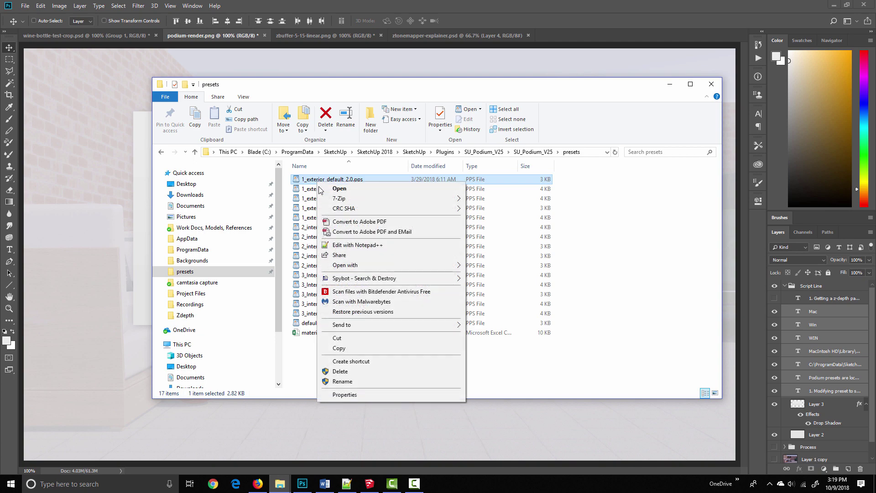
pyautogui.click(344, 248)
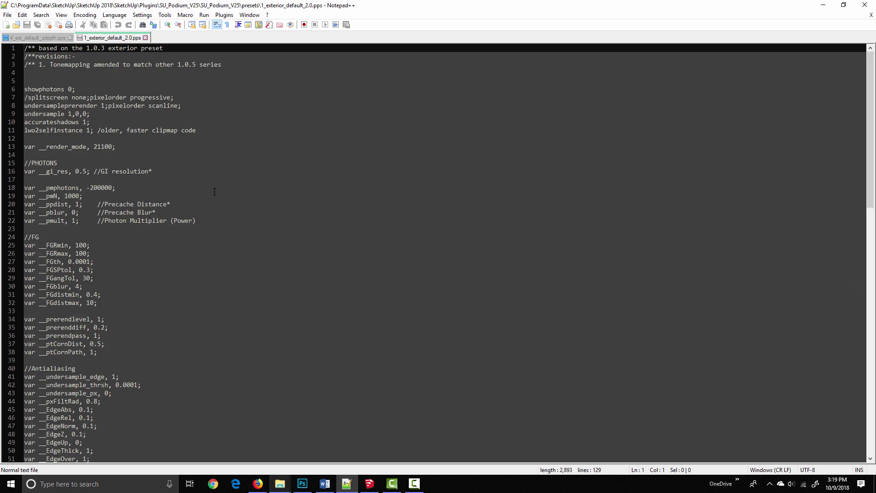
# Scroll through the 1_exterior_default_2.0.pps render variables in Notepad++
pyautogui.scroll(-7, 233, 190)
pyautogui.scroll(7, 232, 201)
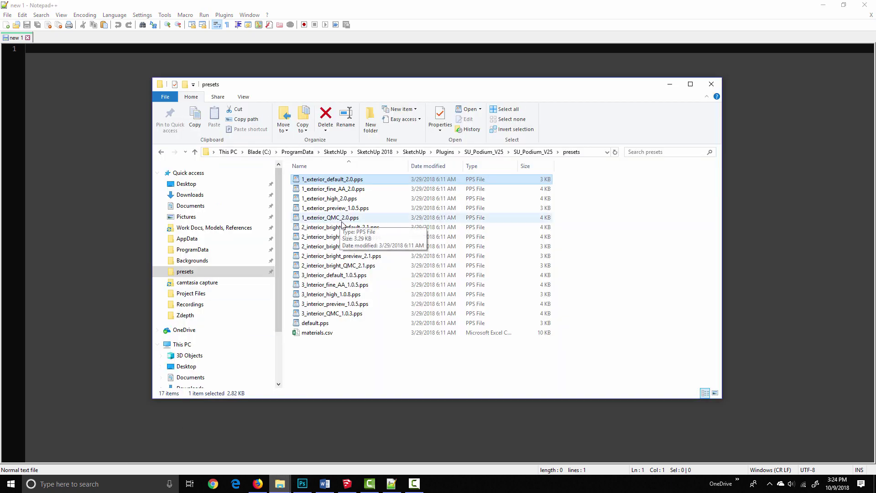
pyautogui.click(192, 249)
pyautogui.doubleClick(318, 384)
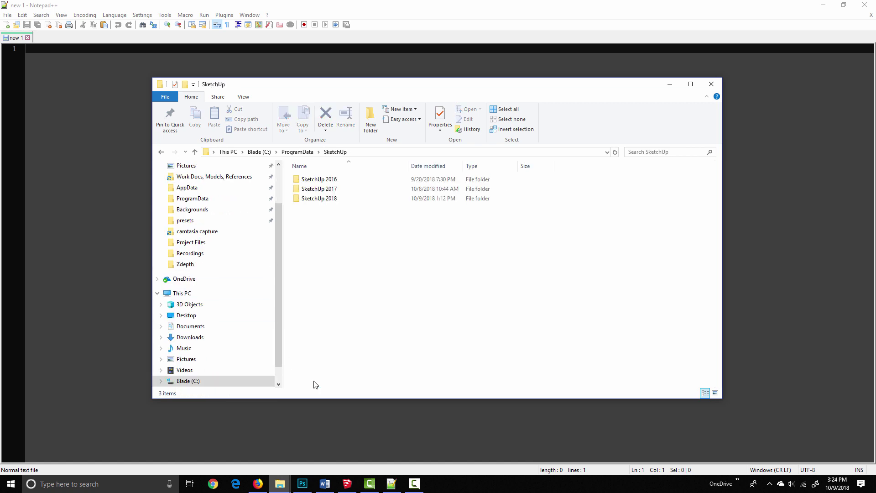
pyautogui.doubleClick(313, 199)
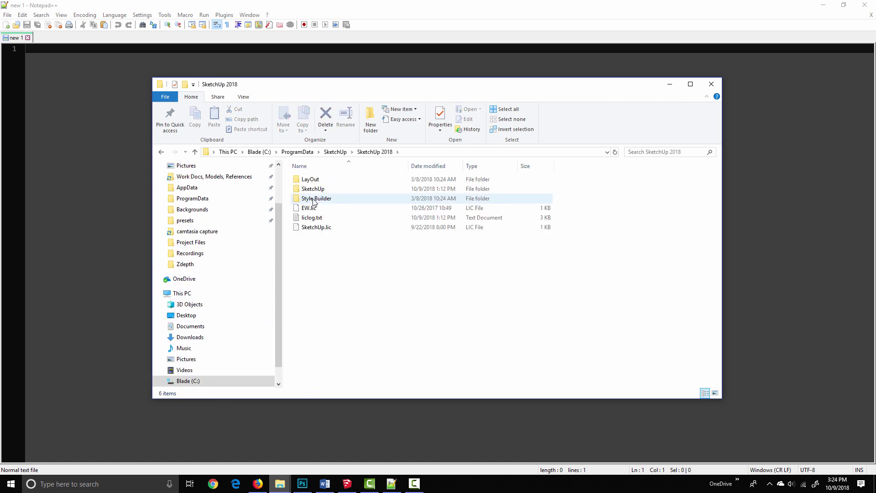
pyautogui.doubleClick(314, 189)
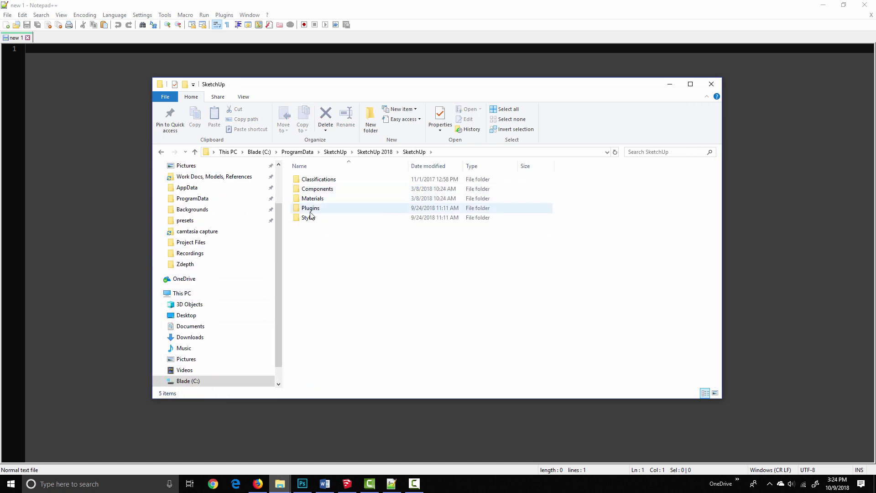
pyautogui.doubleClick(310, 209)
pyautogui.doubleClick(318, 198)
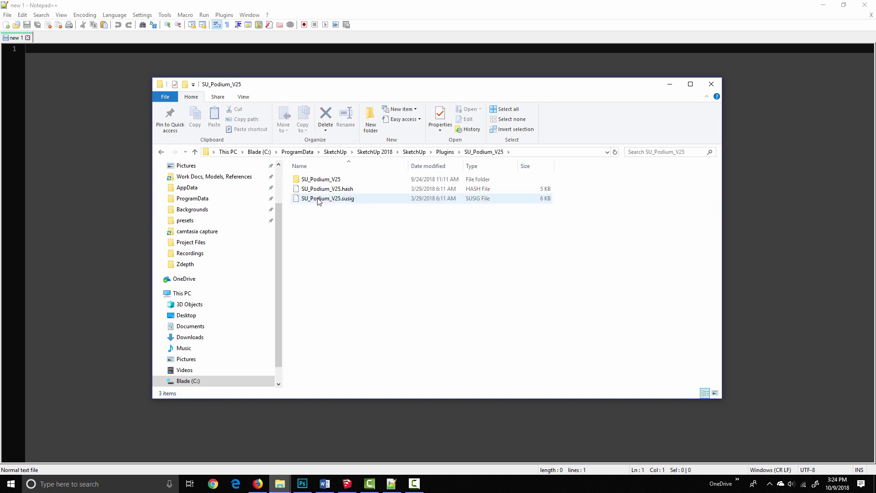
pyautogui.doubleClick(322, 180)
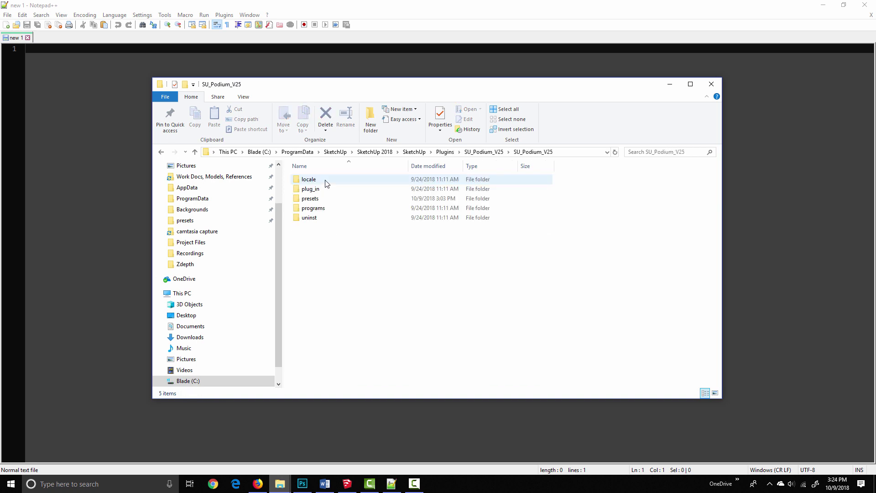
pyautogui.doubleClick(310, 199)
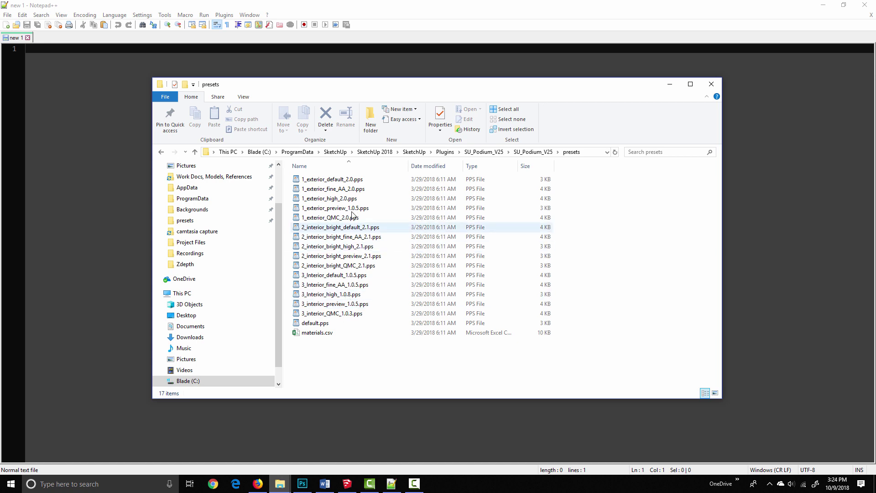
# Duplicate 1_exterior_default_2.0.pps in the presets folder with copy and paste
pyautogui.rightClick(340, 182)
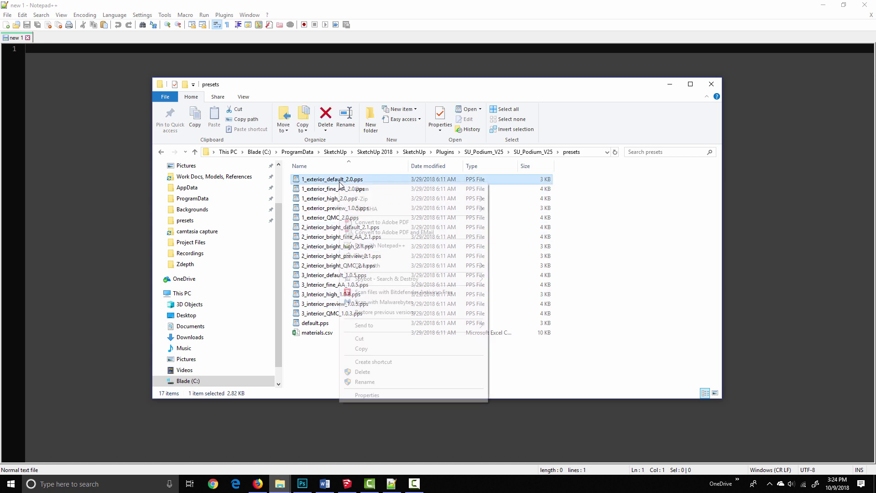
pyautogui.click(360, 349)
pyautogui.rightClick(339, 353)
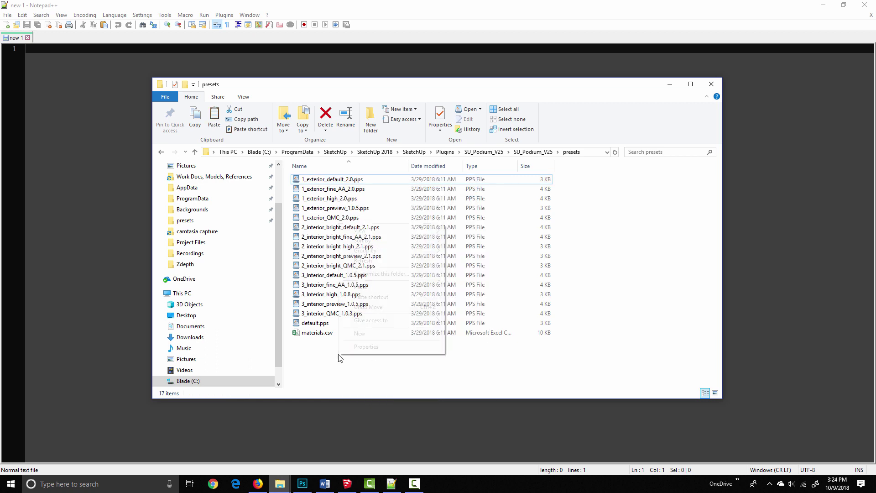
pyautogui.click(360, 289)
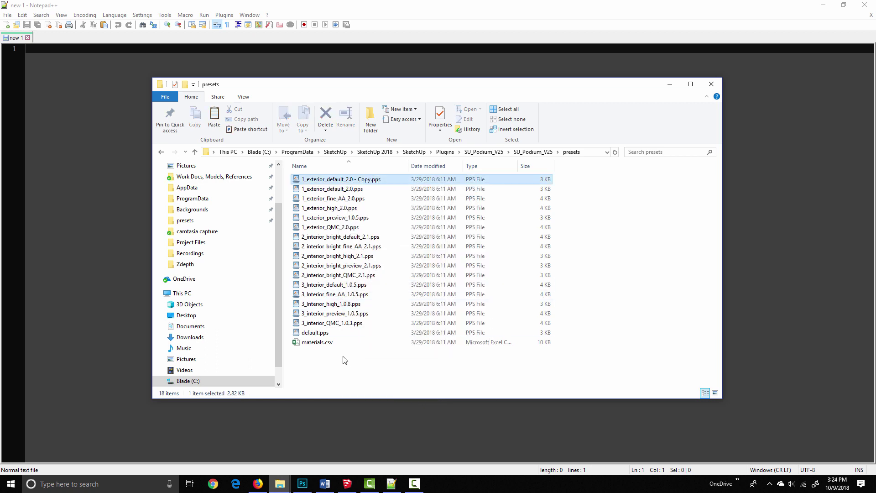
# Rename the copy by adding zdepth and replacing the leading 1 with 4
pyautogui.click(341, 183)
pyautogui.click(344, 180)
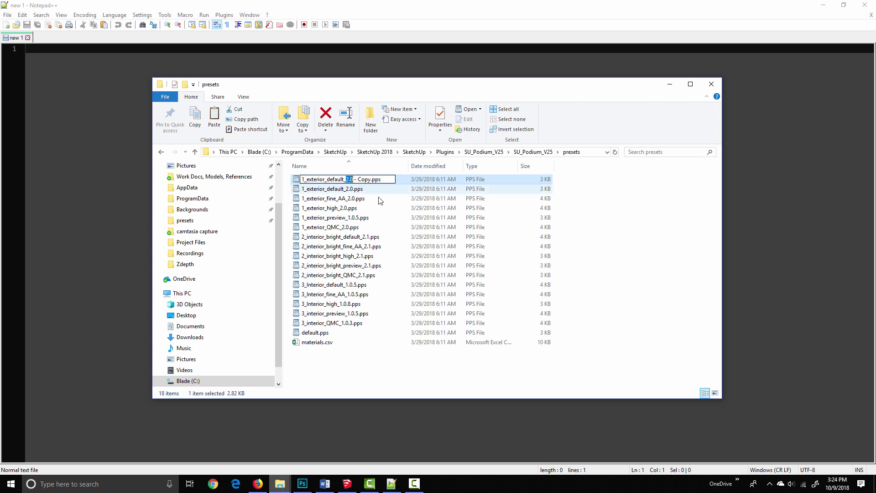
pyautogui.write('zde')
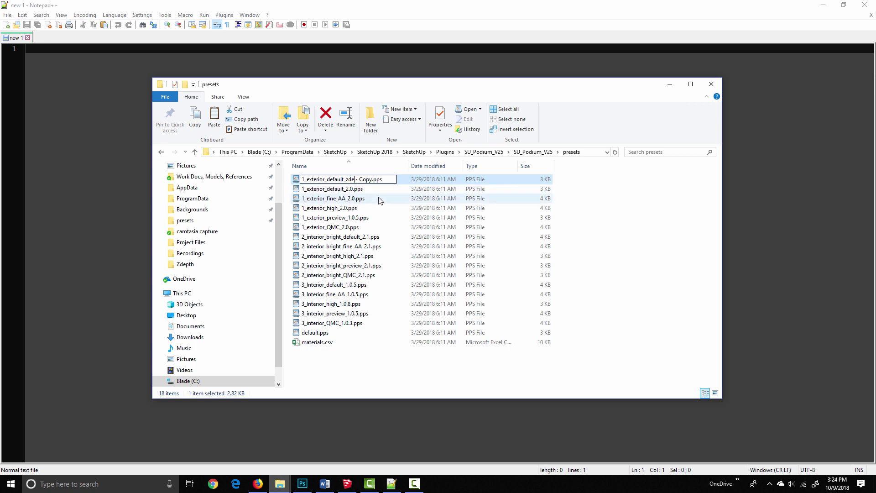
pyautogui.write('pth')
pyautogui.press('Home')
pyautogui.press('Delete')
pyautogui.write('4')
pyautogui.press('Return')
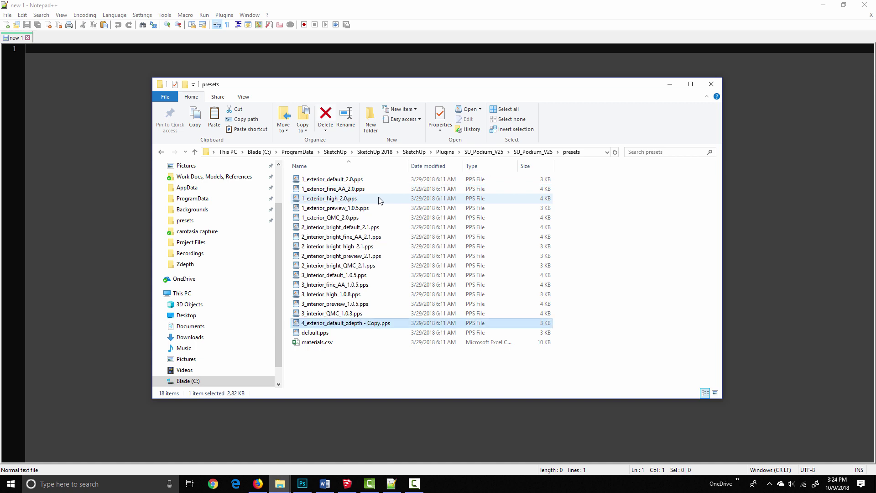
# Remove the Copy suffix to finalize 4_exterior_default_zdepth.pps, then open it in Notepad++
pyautogui.click(377, 326)
pyautogui.click(375, 323)
pyautogui.press('BackSpace')
pyautogui.press('BackSpace')
pyautogui.press('BackSpace')
pyautogui.press('BackSpace')
pyautogui.press('BackSpace')
pyautogui.press('BackSpace')
pyautogui.press('BackSpace')
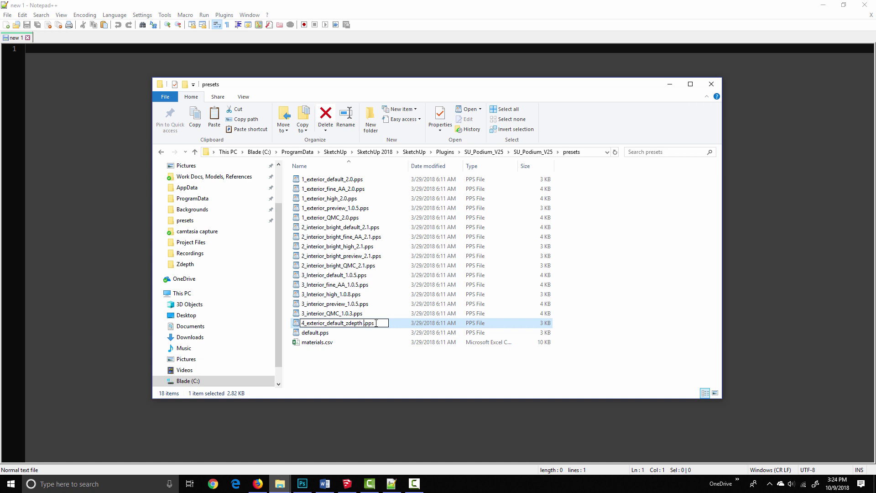
pyautogui.click(354, 368)
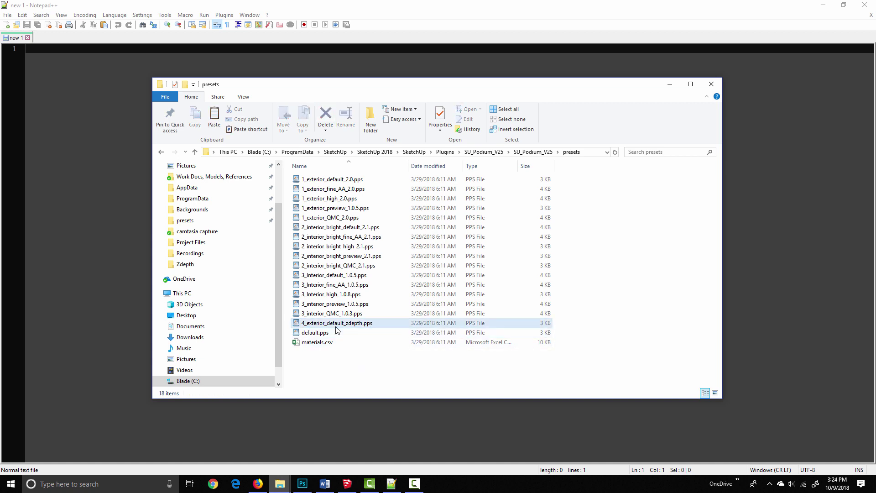
pyautogui.rightClick(335, 326)
pyautogui.click(365, 170)
# Insert blank lines after line 13's __render_mode setting, leaving the caret on line 16
pyautogui.keyDown('ctrl'); pyautogui.scroll(3, 300, 158); pyautogui.keyUp('ctrl')
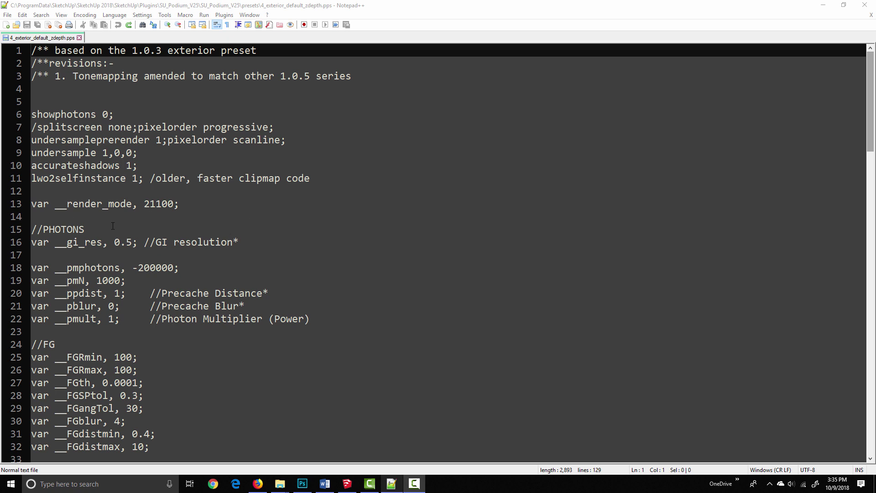
pyautogui.click(192, 204)
pyautogui.press('Return')
pyautogui.press('Return')
pyautogui.press('Return')
pyautogui.press('Return')
pyautogui.press('Return')
pyautogui.press('Return')
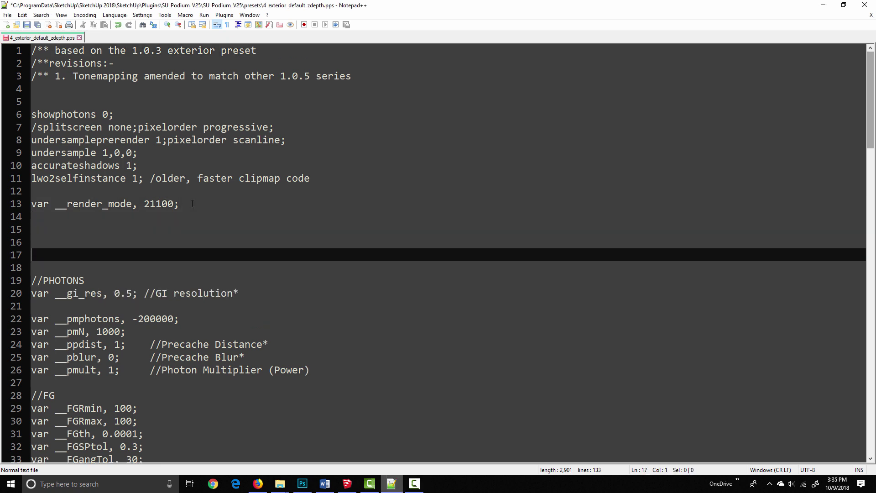
pyautogui.press('Up')
pyautogui.press('Up')
pyautogui.press('Up')
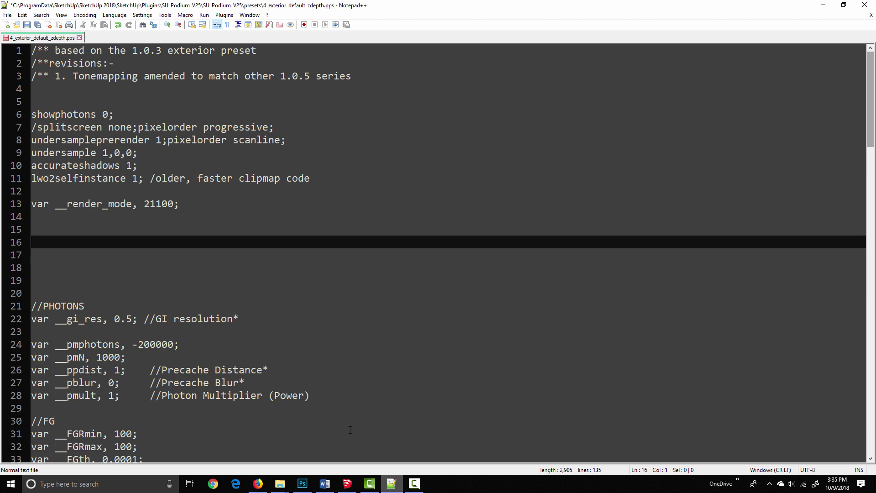
# Bring Photoshop forward on the Script Line card listing the needbuffers and ztonemapper lines
pyautogui.click(303, 482)
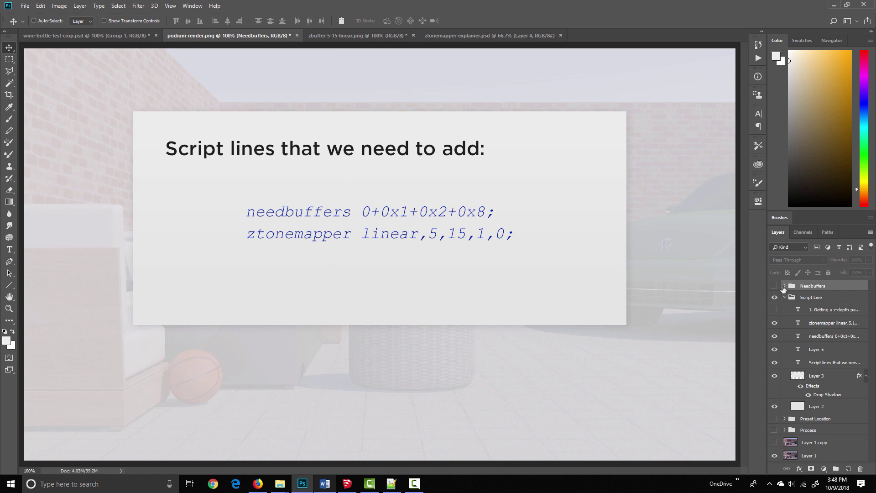
# Reveal the Needbuffers documentation group in place of the Script Line card, then restore Script Line
pyautogui.click(774, 286)
pyautogui.click(774, 297)
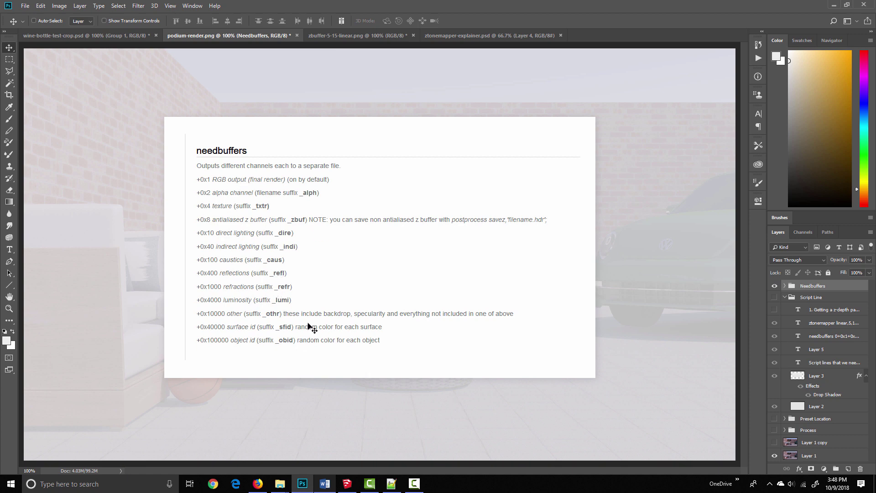
pyautogui.click(775, 297)
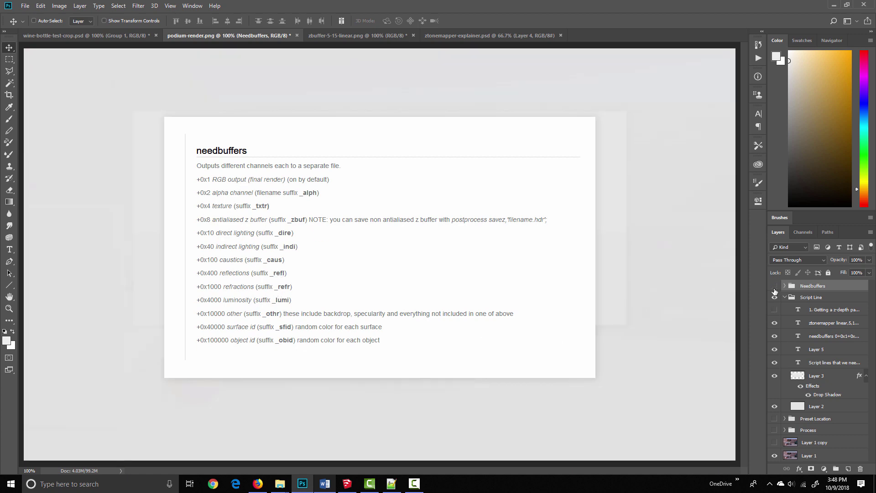
# Copy the needbuffers 0+0x1+0x2+0x8; line from Photoshop onto line 16 of the zdepth preset and save
pyautogui.click(775, 286)
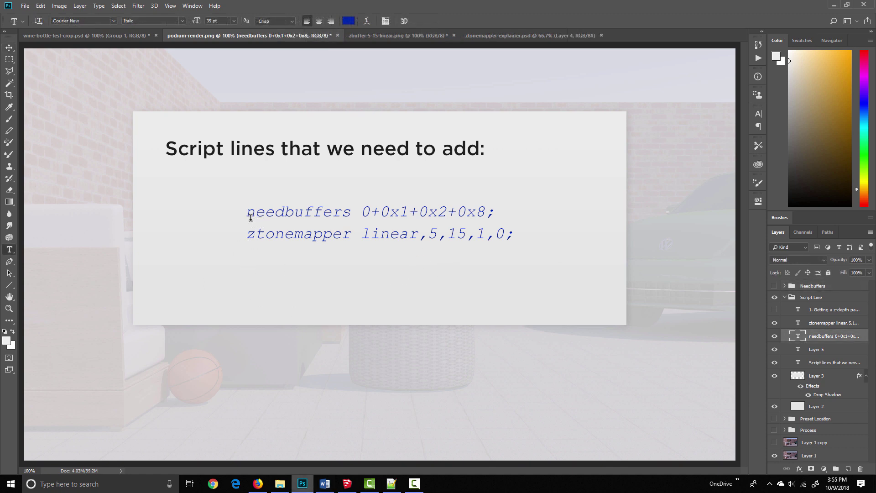
pyautogui.click(247, 211)
pyautogui.moveTo(247, 211); pyautogui.dragTo(536, 208)
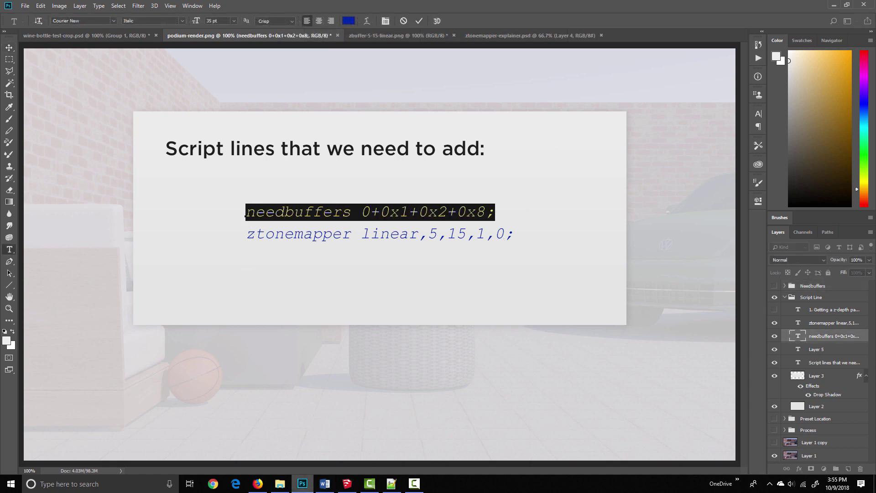
pyautogui.click(398, 484)
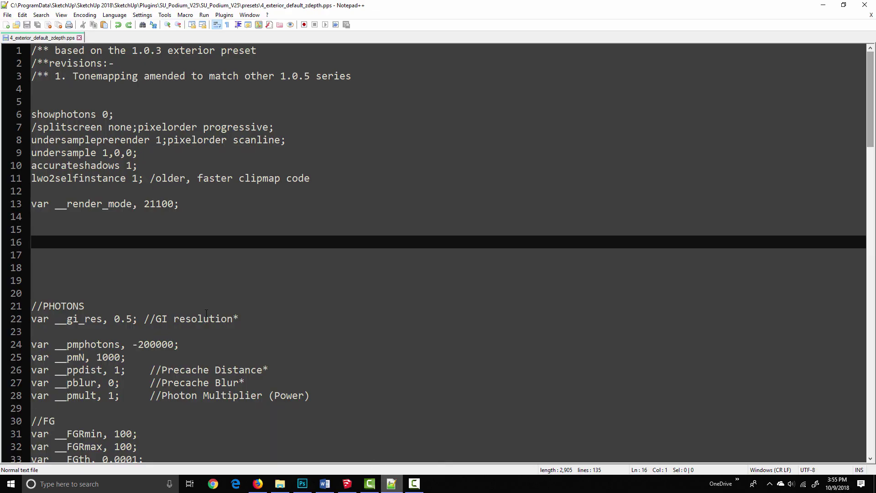
pyautogui.hotkey('ctrl', 'v')
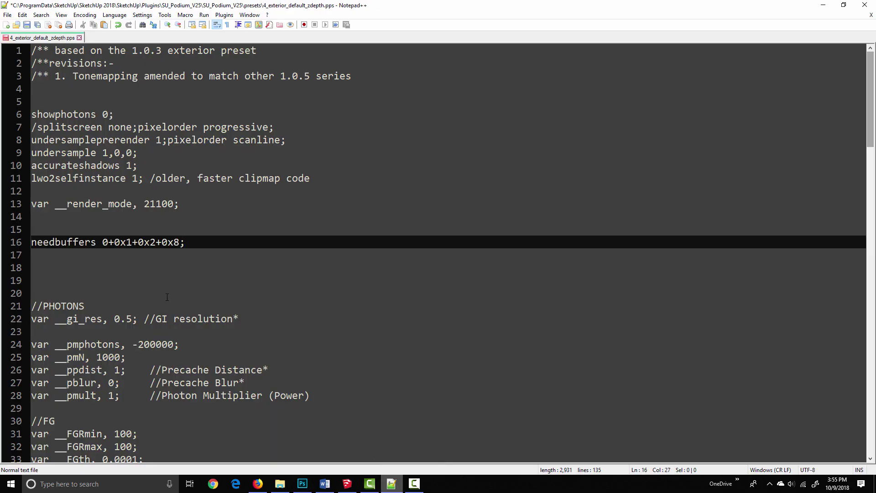
pyautogui.hotkey('ctrl', 's')
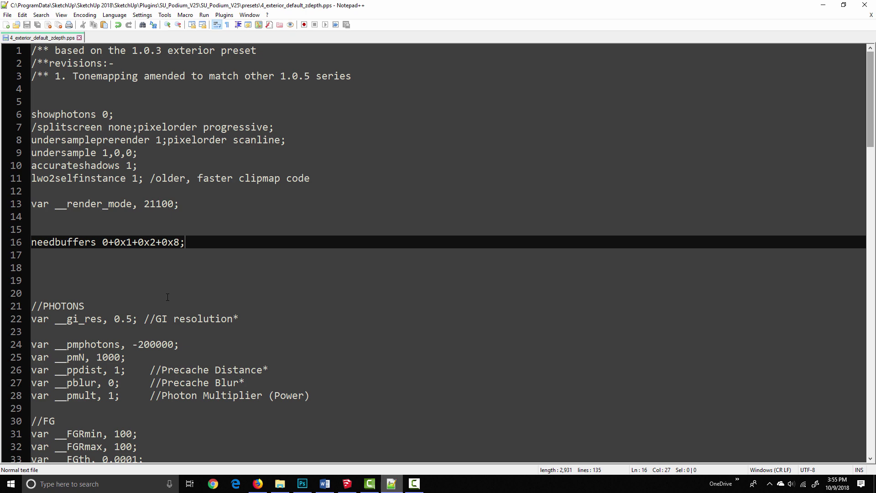
# In the zdepth-demo model, set the Podium preset to 4_exterior_default_zdepth.pps and confirm
pyautogui.click(347, 483)
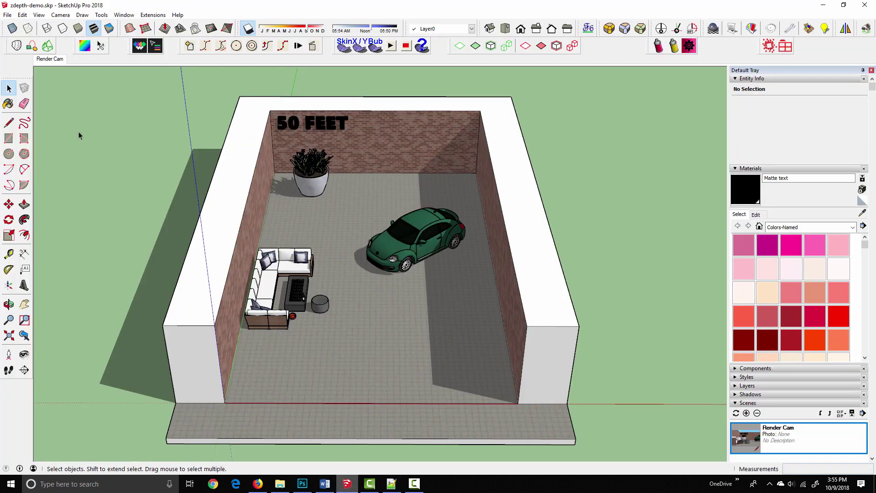
pyautogui.click(789, 31)
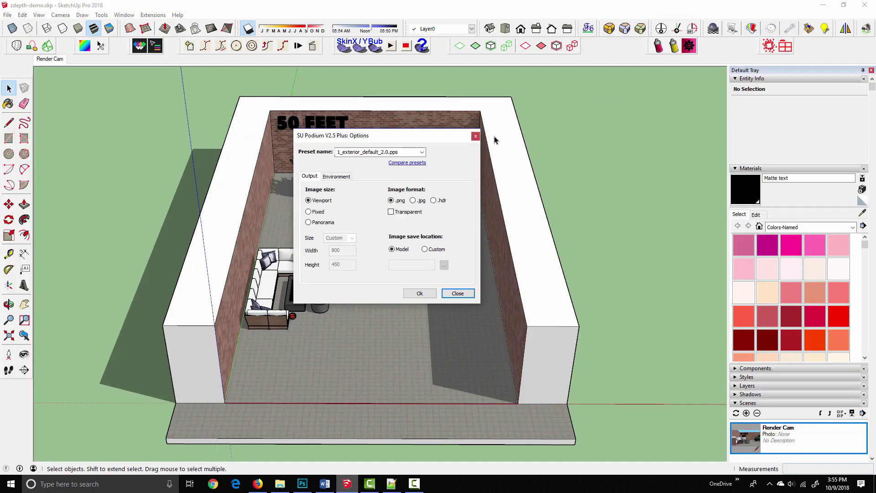
pyautogui.click(422, 152)
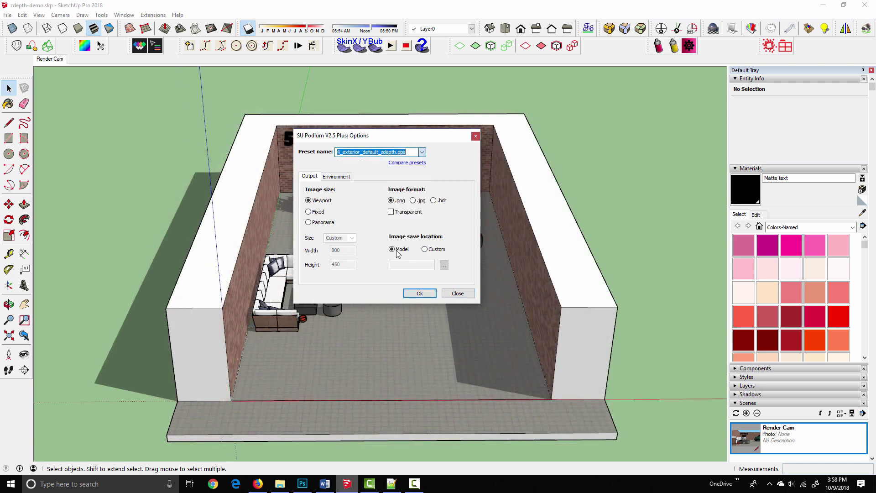
pyautogui.click(413, 293)
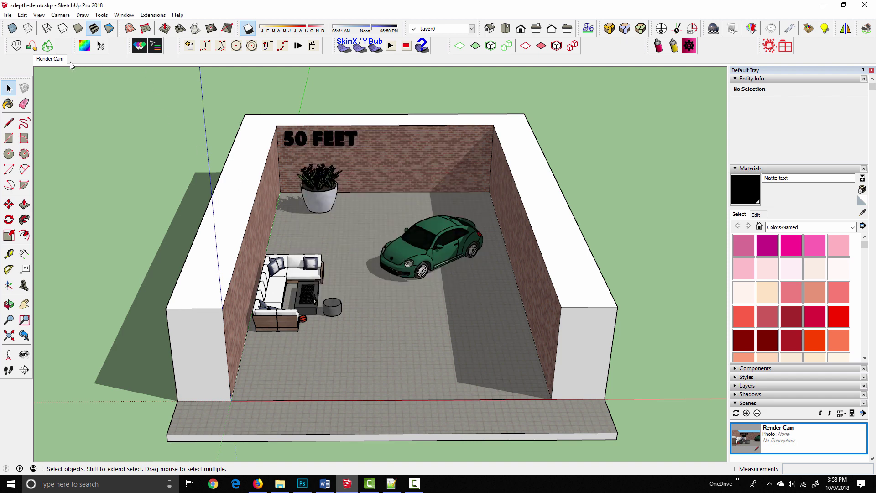
pyautogui.scroll(1, 370, 349)
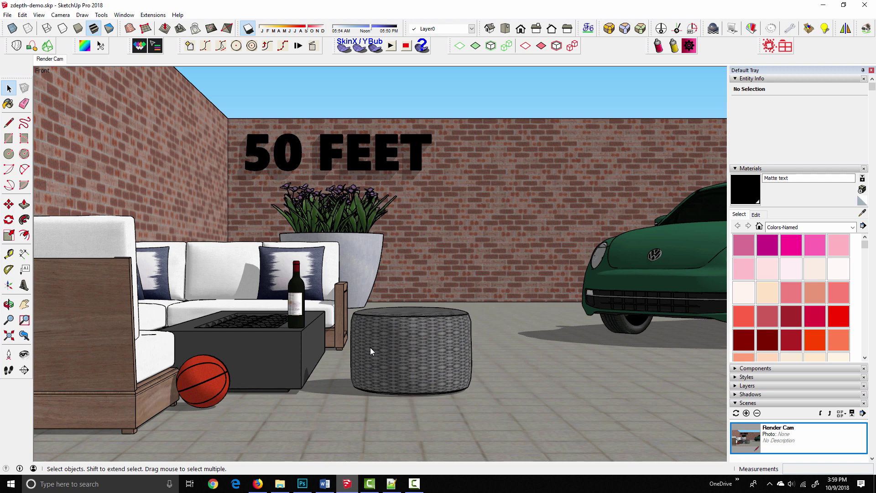
# Render the Render Cam view with Podium and open the resulting PNG from the zdepth-example folder
pyautogui.click(714, 28)
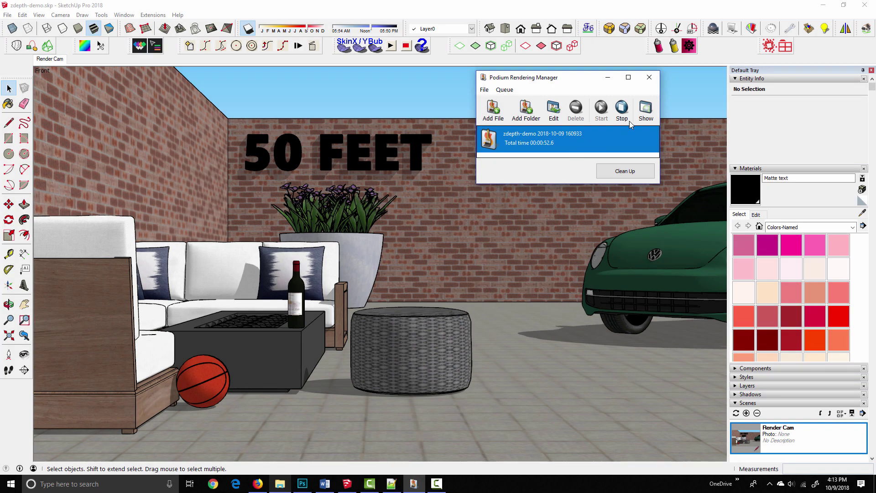
pyautogui.click(639, 118)
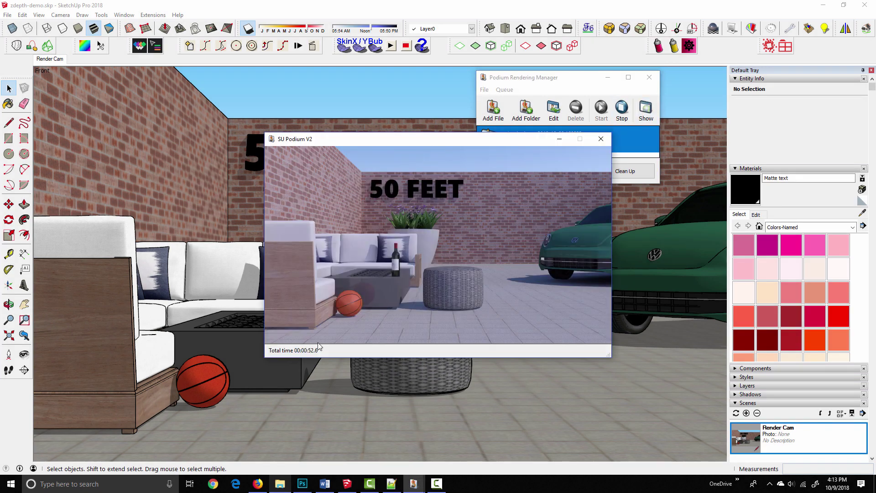
pyautogui.click(280, 482)
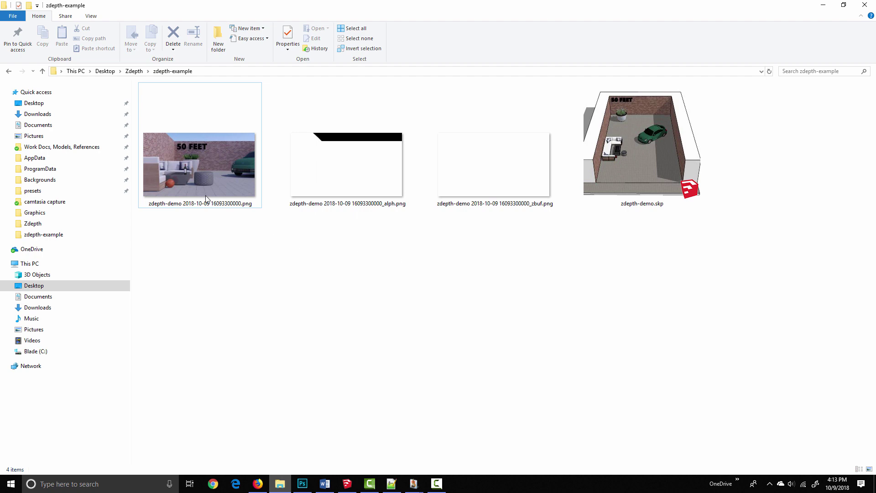
pyautogui.doubleClick(186, 171)
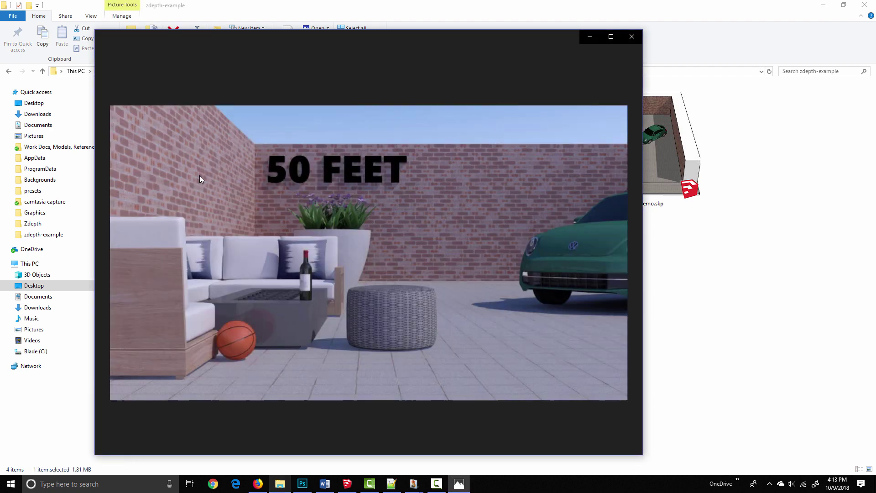
# Advance from the render through the _alph pass to the all-white _zbuf image
pyautogui.press('Right')
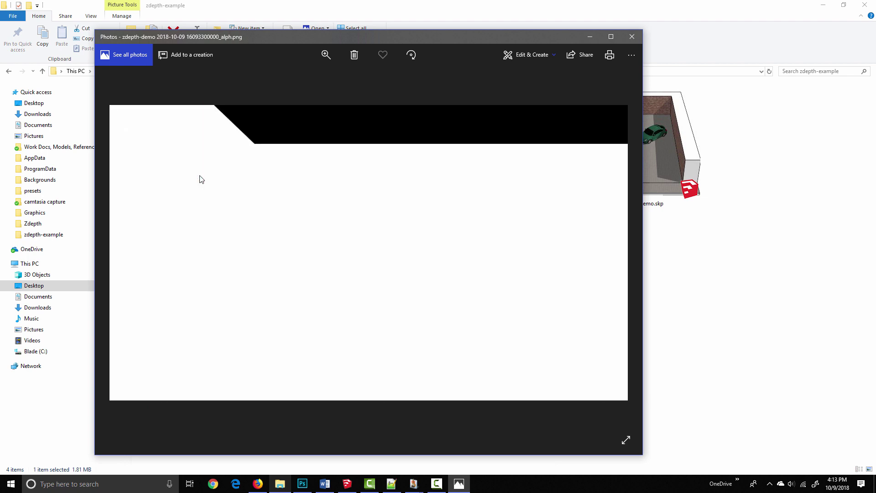
pyautogui.press('Right')
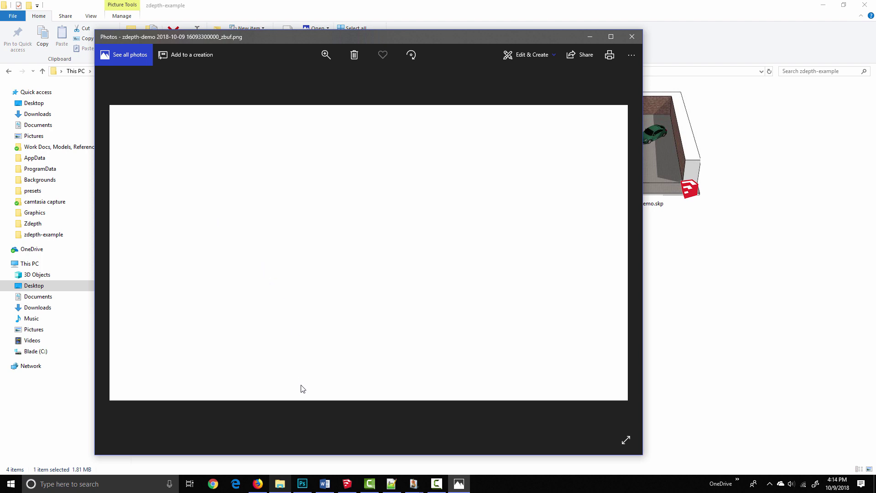
# Show the Script Line card in Photoshop and select the ztonemapper linear,5,15,1,0; text
pyautogui.click(302, 483)
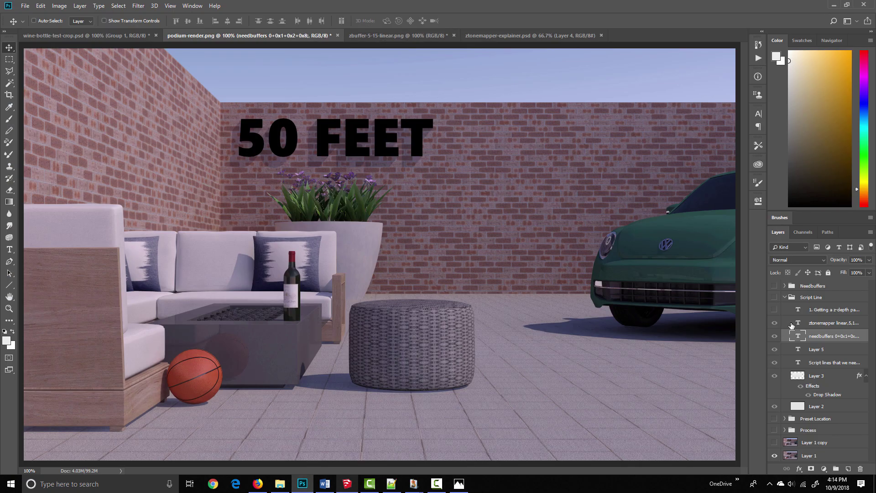
pyautogui.click(775, 297)
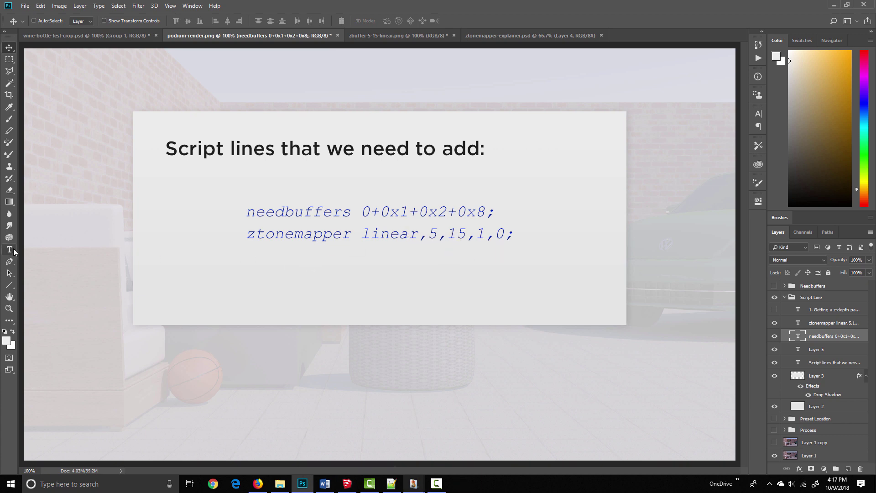
pyautogui.click(9, 249)
pyautogui.moveTo(245, 234); pyautogui.dragTo(525, 229)
pyautogui.hotkey('ctrl', 'c')
# Paste ztonemapper linear,5,15,1,0; as line 17 below needbuffers and save the preset
pyautogui.click(392, 483)
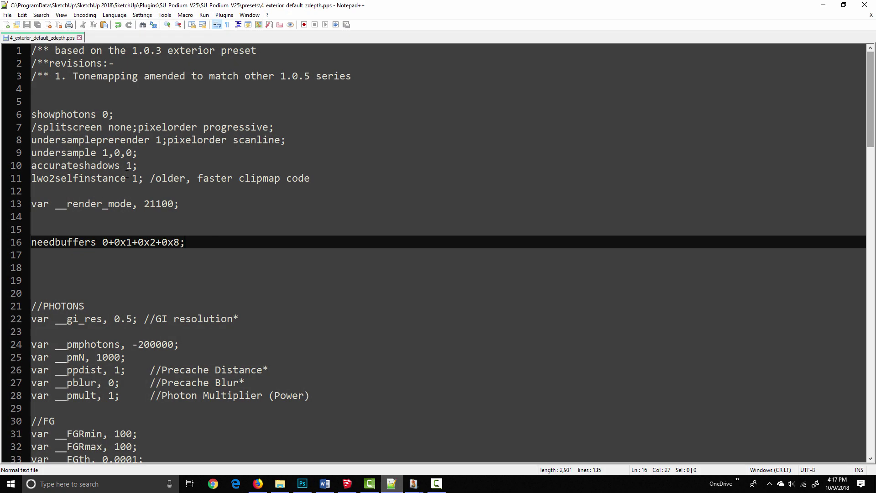
pyautogui.press('Return')
pyautogui.hotkey('ctrl', 'v')
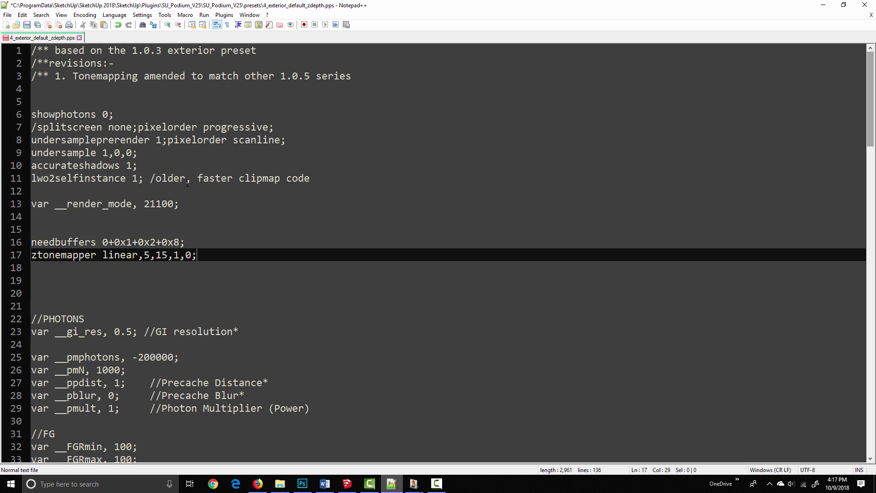
pyautogui.hotkey('ctrl', 's')
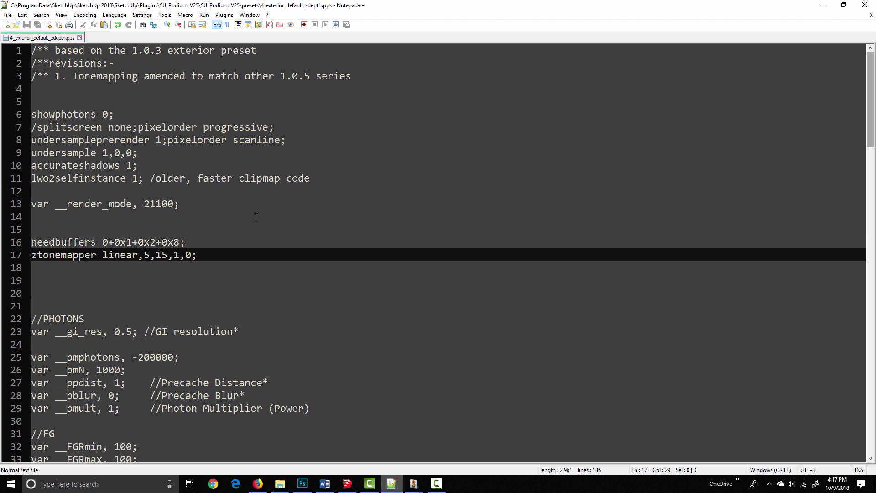
# Return to Photoshop and commit the ztonemapper text edit on the Script Line card
pyautogui.click(303, 483)
pyautogui.click(387, 31)
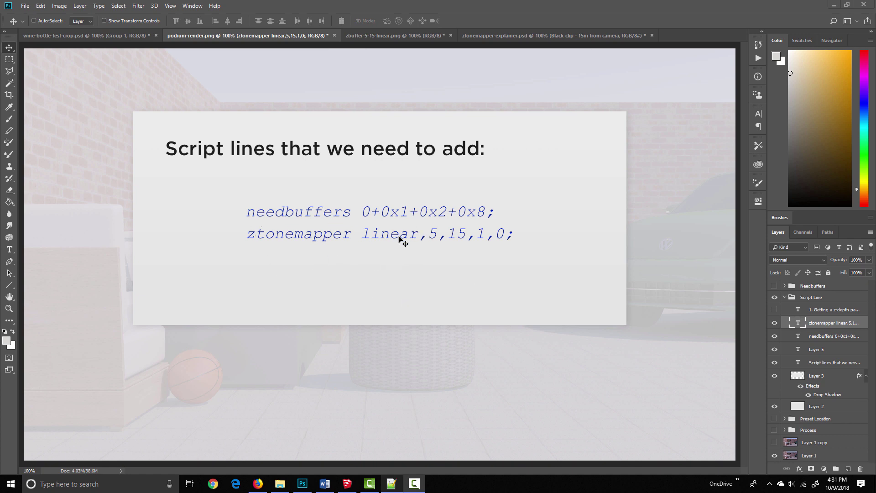
# Show the ztonemapper-explainer.psd slide defining white clip, black clip, white value and black value
pyautogui.click(484, 39)
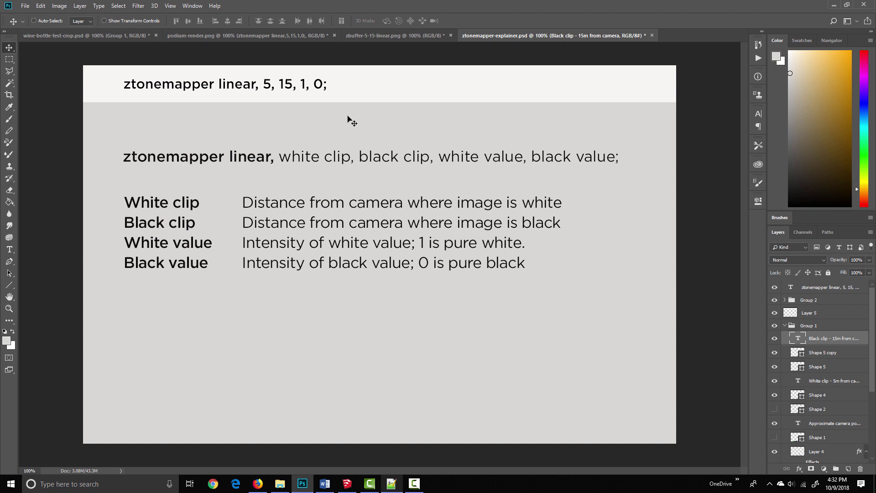
# Compare the podium render, the 5–15 linear z-buffer image and the ztonemapper explainer, then bring SketchUp forward
pyautogui.click(302, 33)
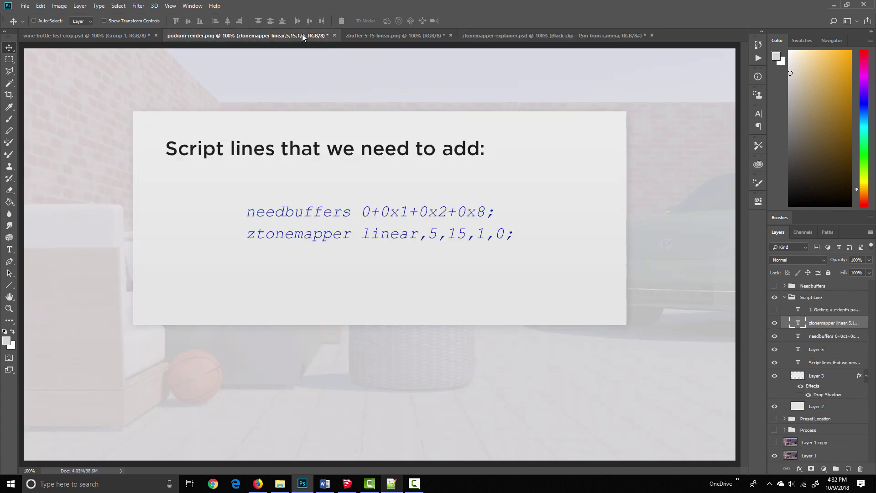
pyautogui.click(355, 38)
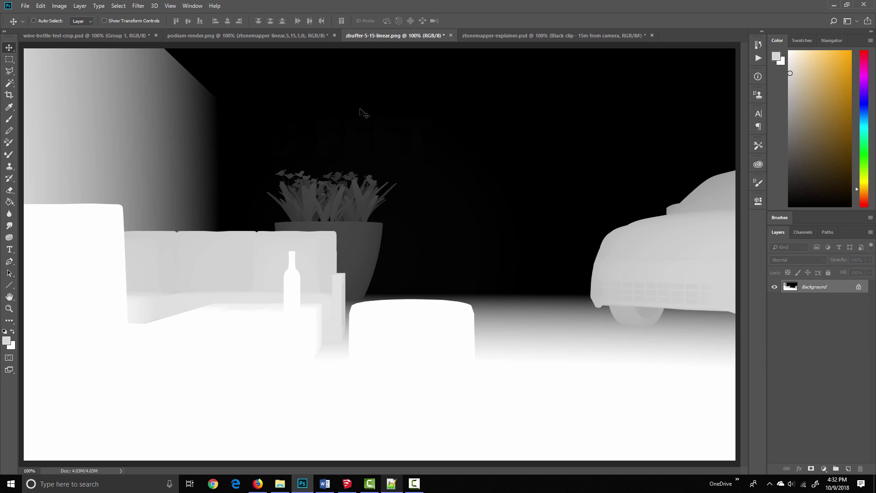
pyautogui.click(486, 36)
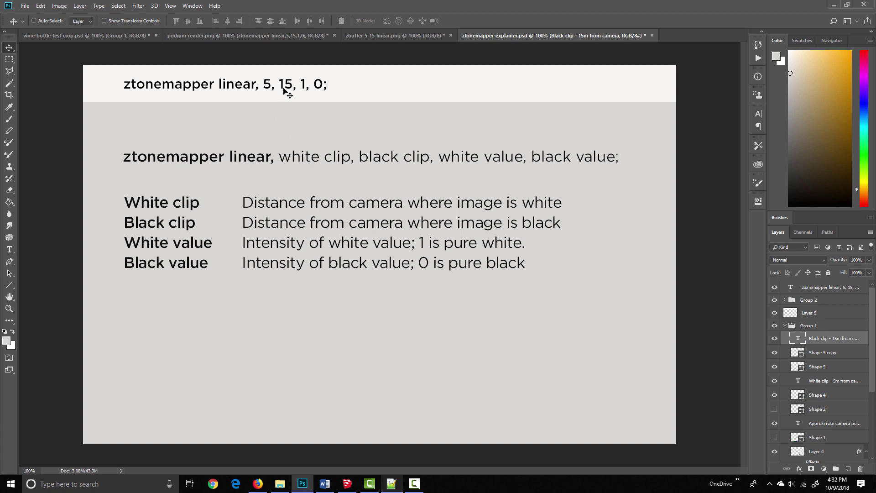
pyautogui.click(349, 487)
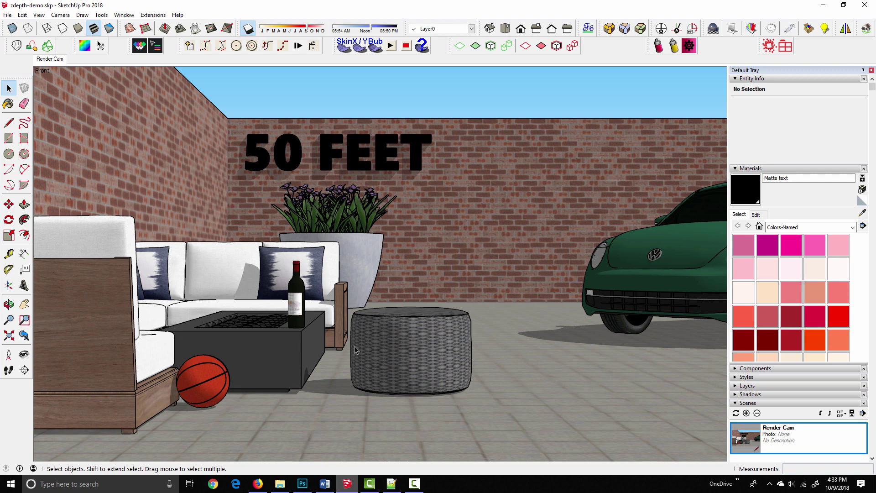
# Go back to Photoshop's ztonemapper-explainer.psd, which defines white clip, black clip, white value and black value
pyautogui.click(302, 484)
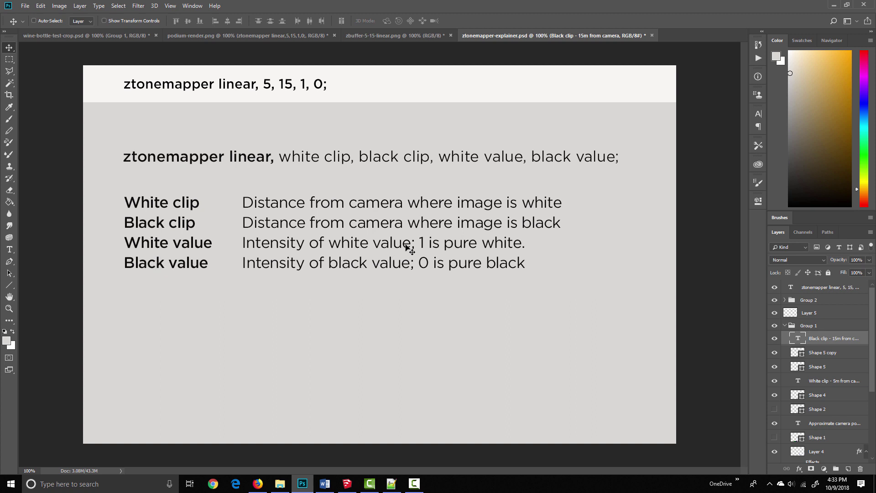
pyautogui.click(294, 38)
pyautogui.click(357, 38)
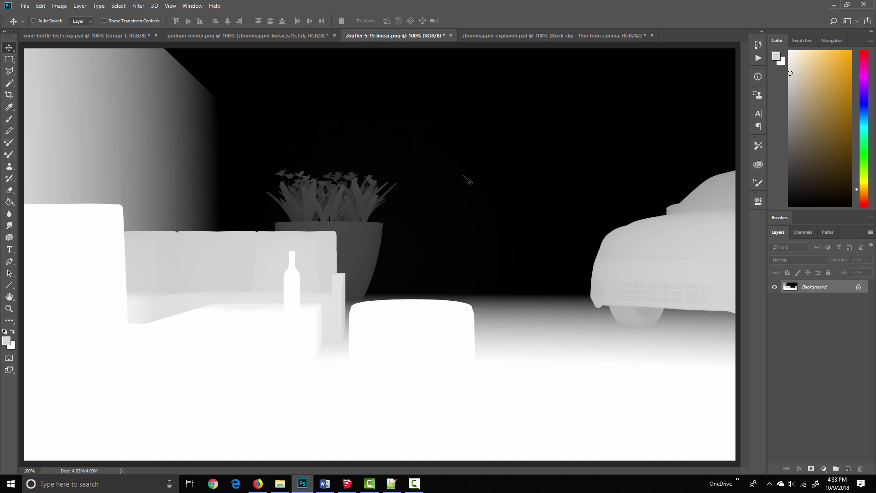
pyautogui.click(493, 36)
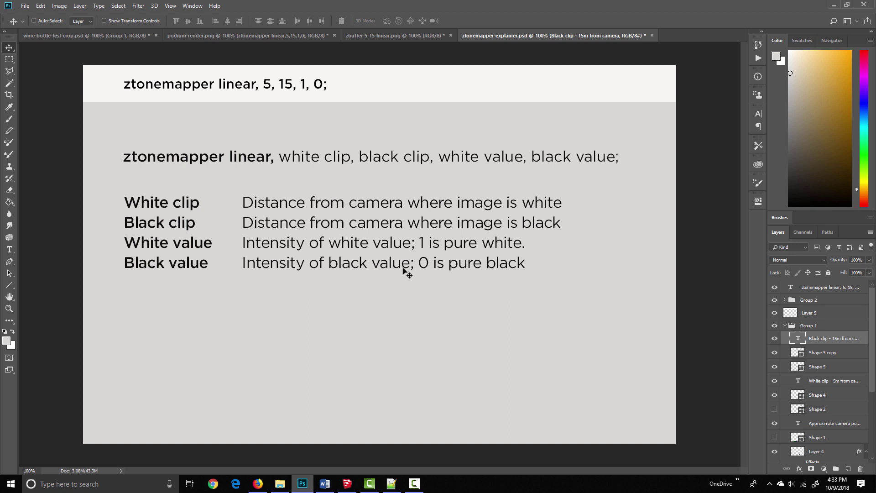
pyautogui.click(7, 340)
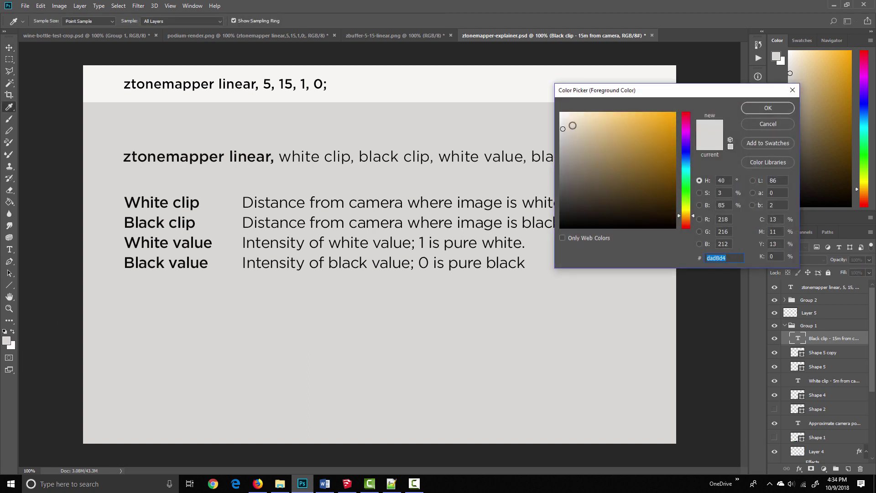
pyautogui.moveTo(541, 157); pyautogui.dragTo(504, 172)
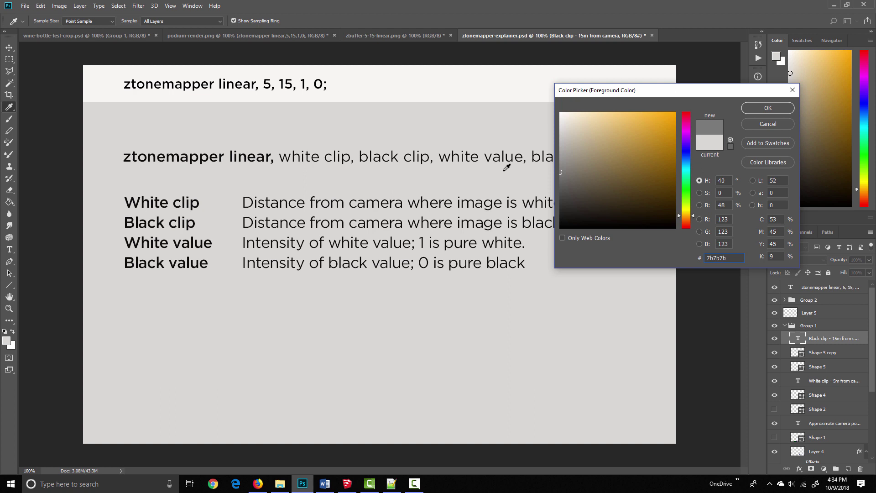
pyautogui.click(768, 123)
pyautogui.press('v')
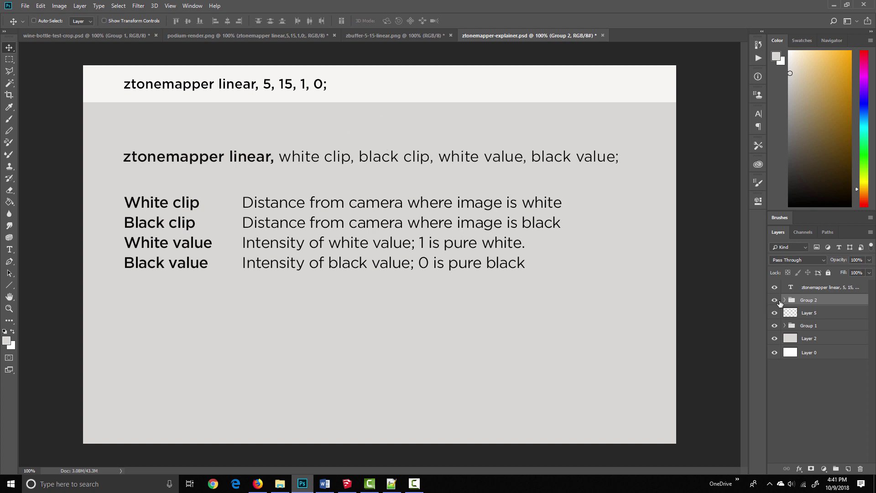
# Hide Group 2 to reveal the diagram of the 5 m white and 15 m black clip planes
pyautogui.click(774, 300)
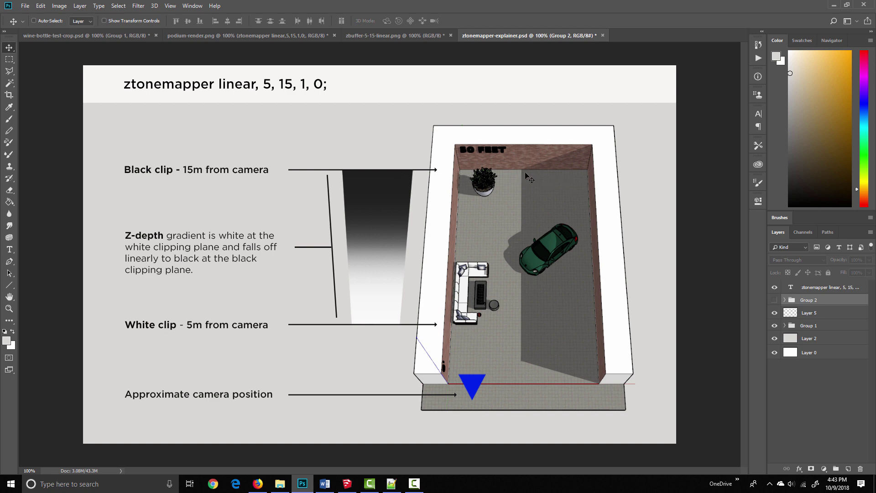
# Check the z-buffer image, then highlight the needbuffers and ztonemapper linear,5,15,1,0 lines in 4_exterior_default_zdepth.pps
pyautogui.click(297, 39)
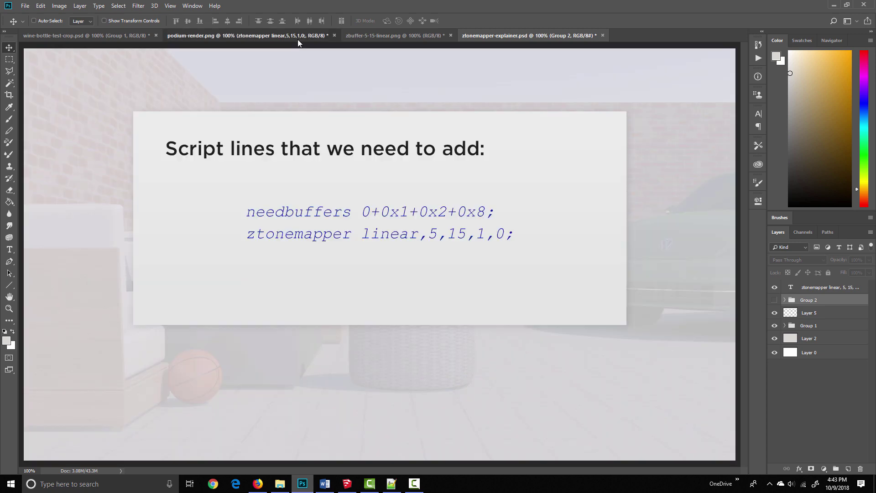
pyautogui.click(358, 39)
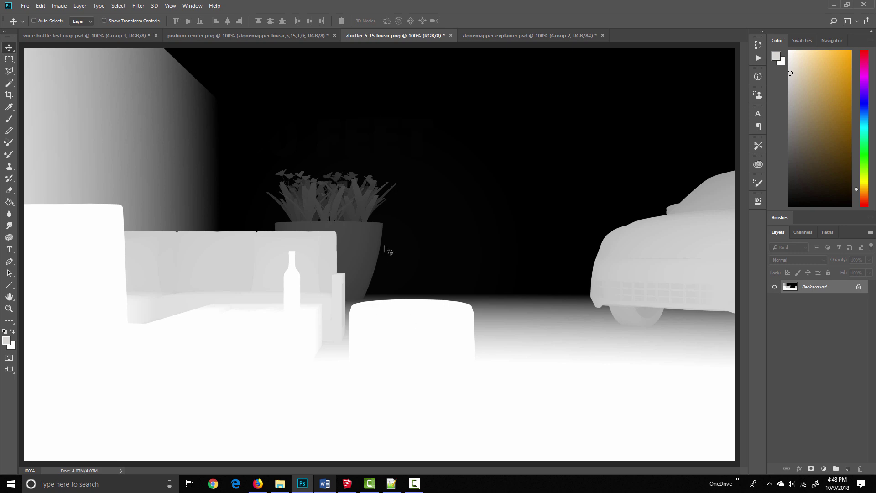
pyautogui.click(391, 483)
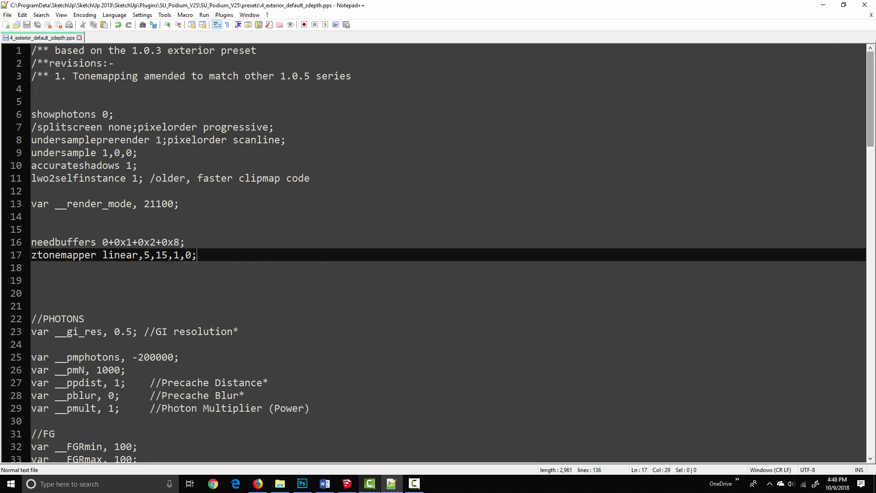
pyautogui.moveTo(204, 259); pyautogui.dragTo(2, 242)
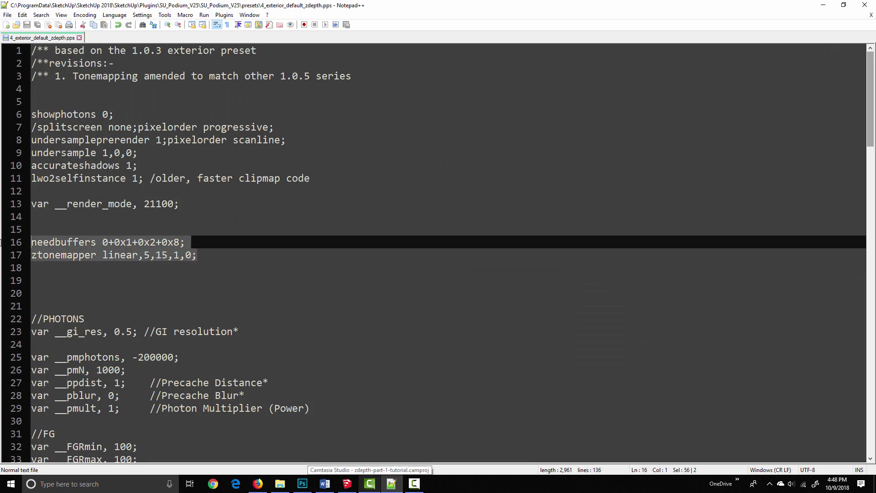
pyautogui.click(201, 259)
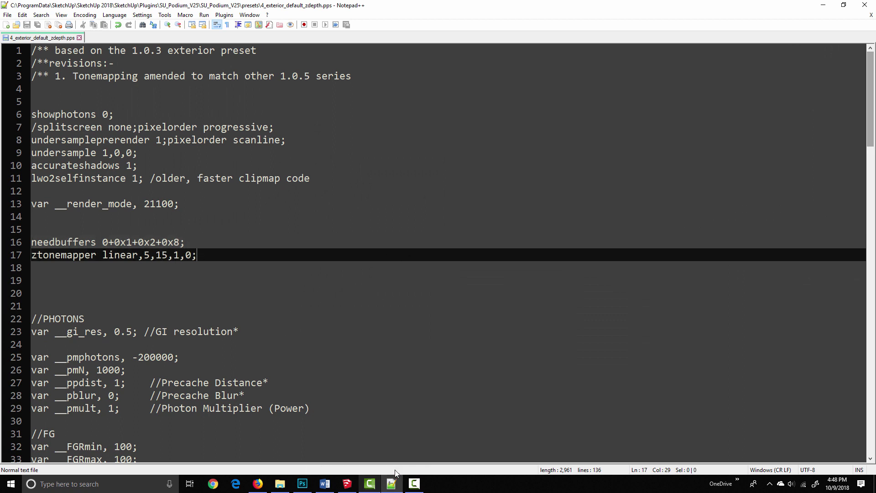
# Show wine-bottle-test-crop.psd in Photoshop, the patio render with its background wall blurred
pyautogui.click(302, 483)
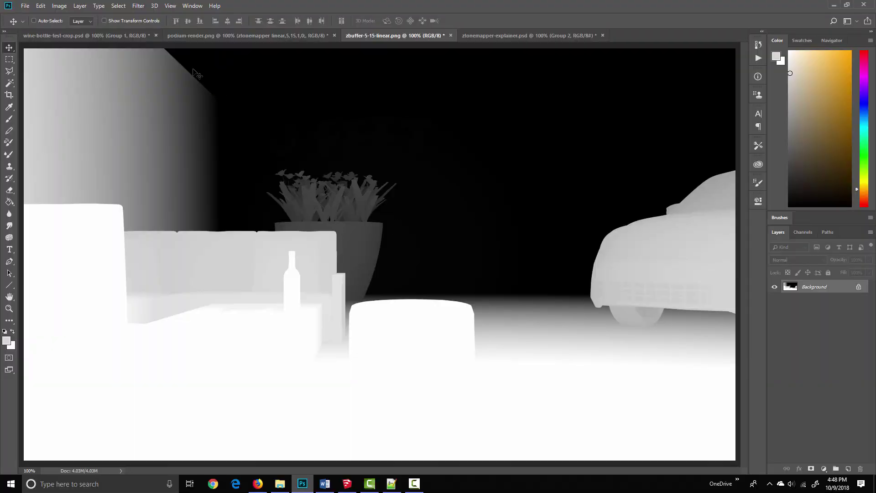
pyautogui.click(133, 37)
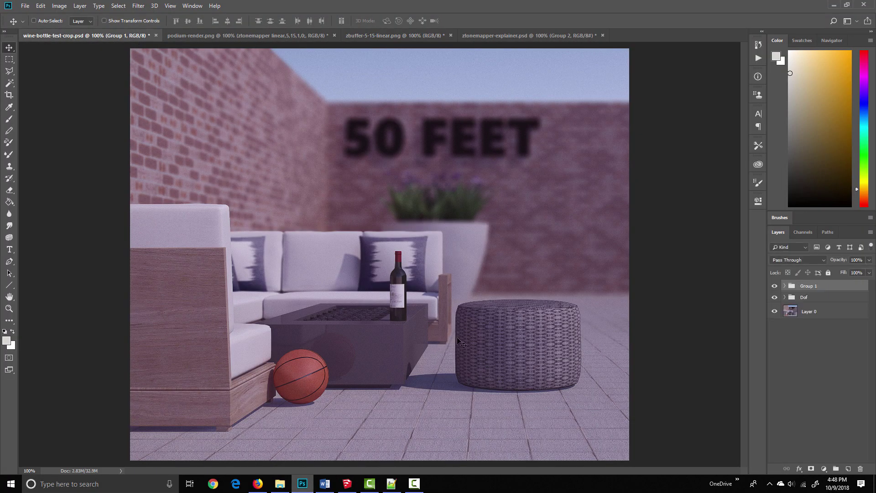